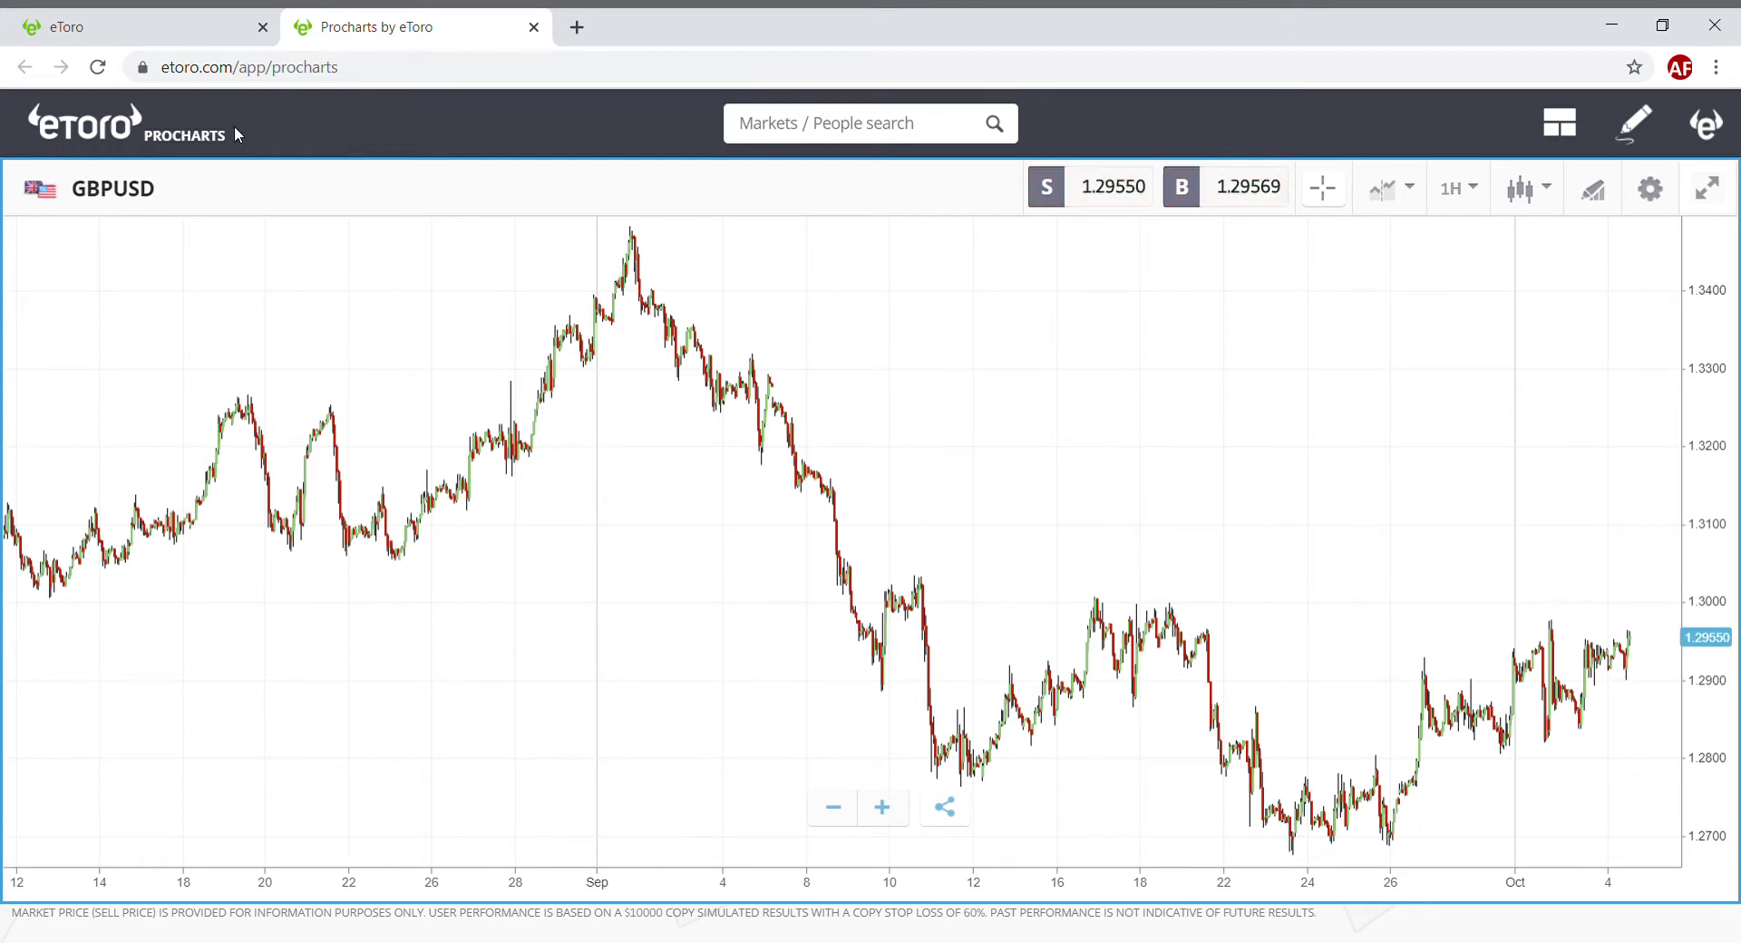
Add the Linear Reg Intercept study to the GBPUSD chart with a light blue line, keeping period 14 and field Close.
{"action": "left_click", "coordinate": [1651, 190]}
{"action": "left_click", "coordinate": [617, 630]}
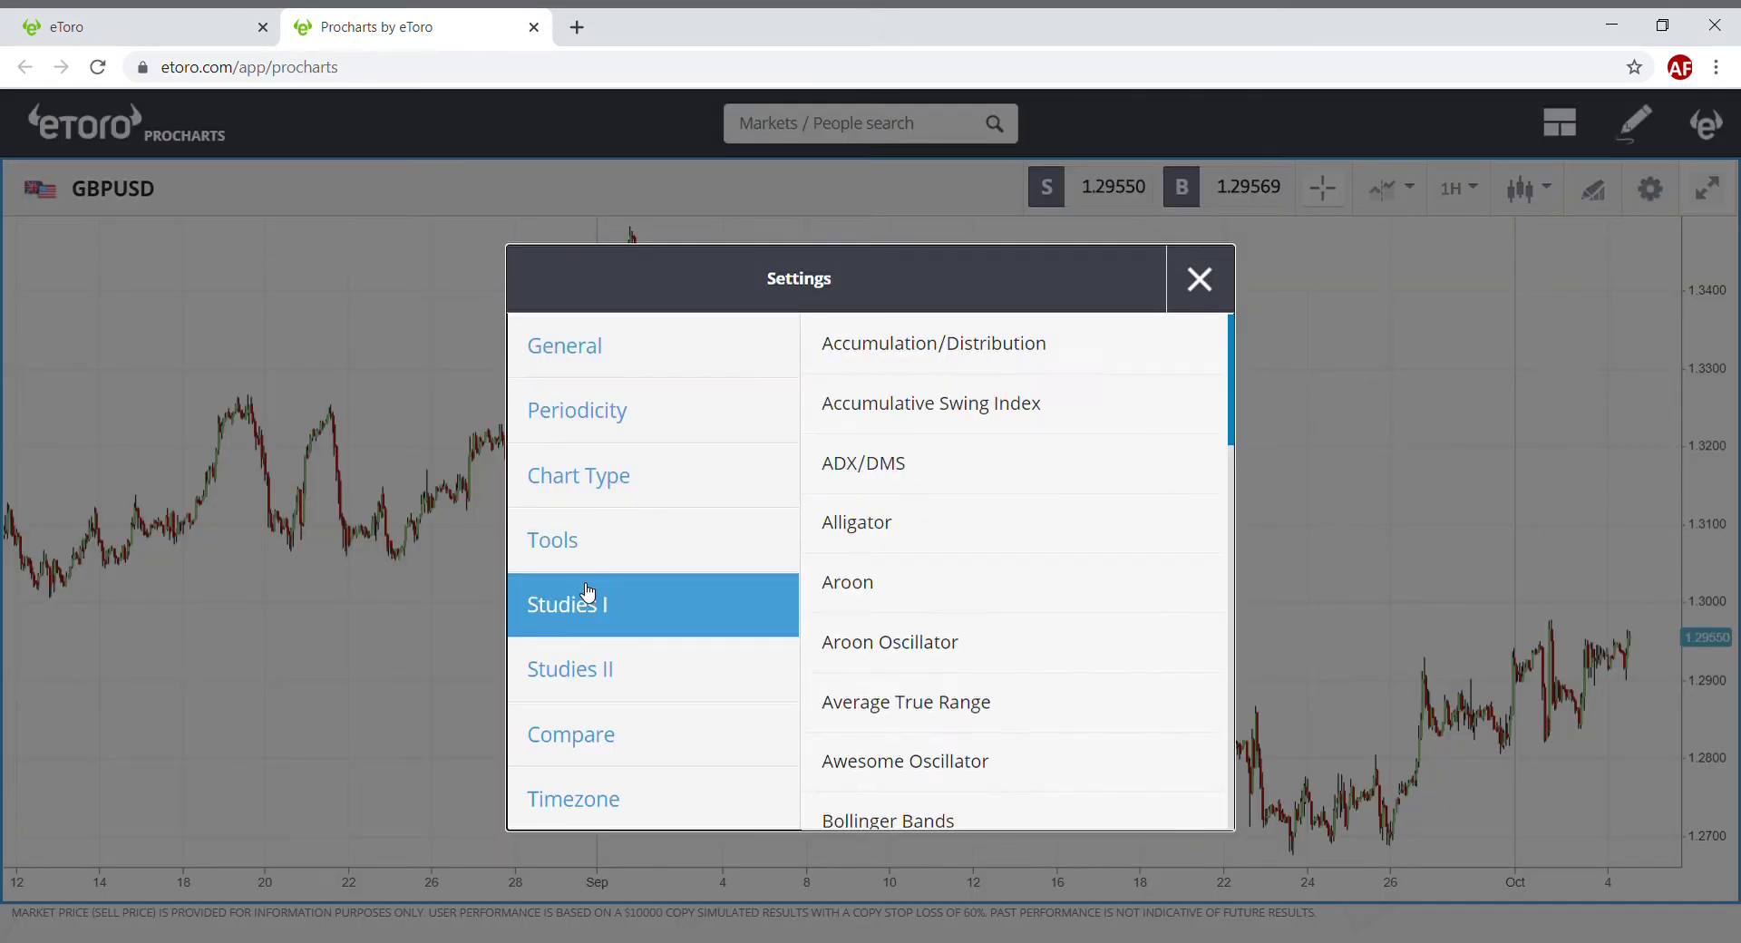
{"action": "scroll", "coordinate": [897, 607], "scroll_direction": "down", "scroll_amount": 10}
{"action": "scroll", "coordinate": [906, 598], "scroll_direction": "down", "scroll_amount": 4}
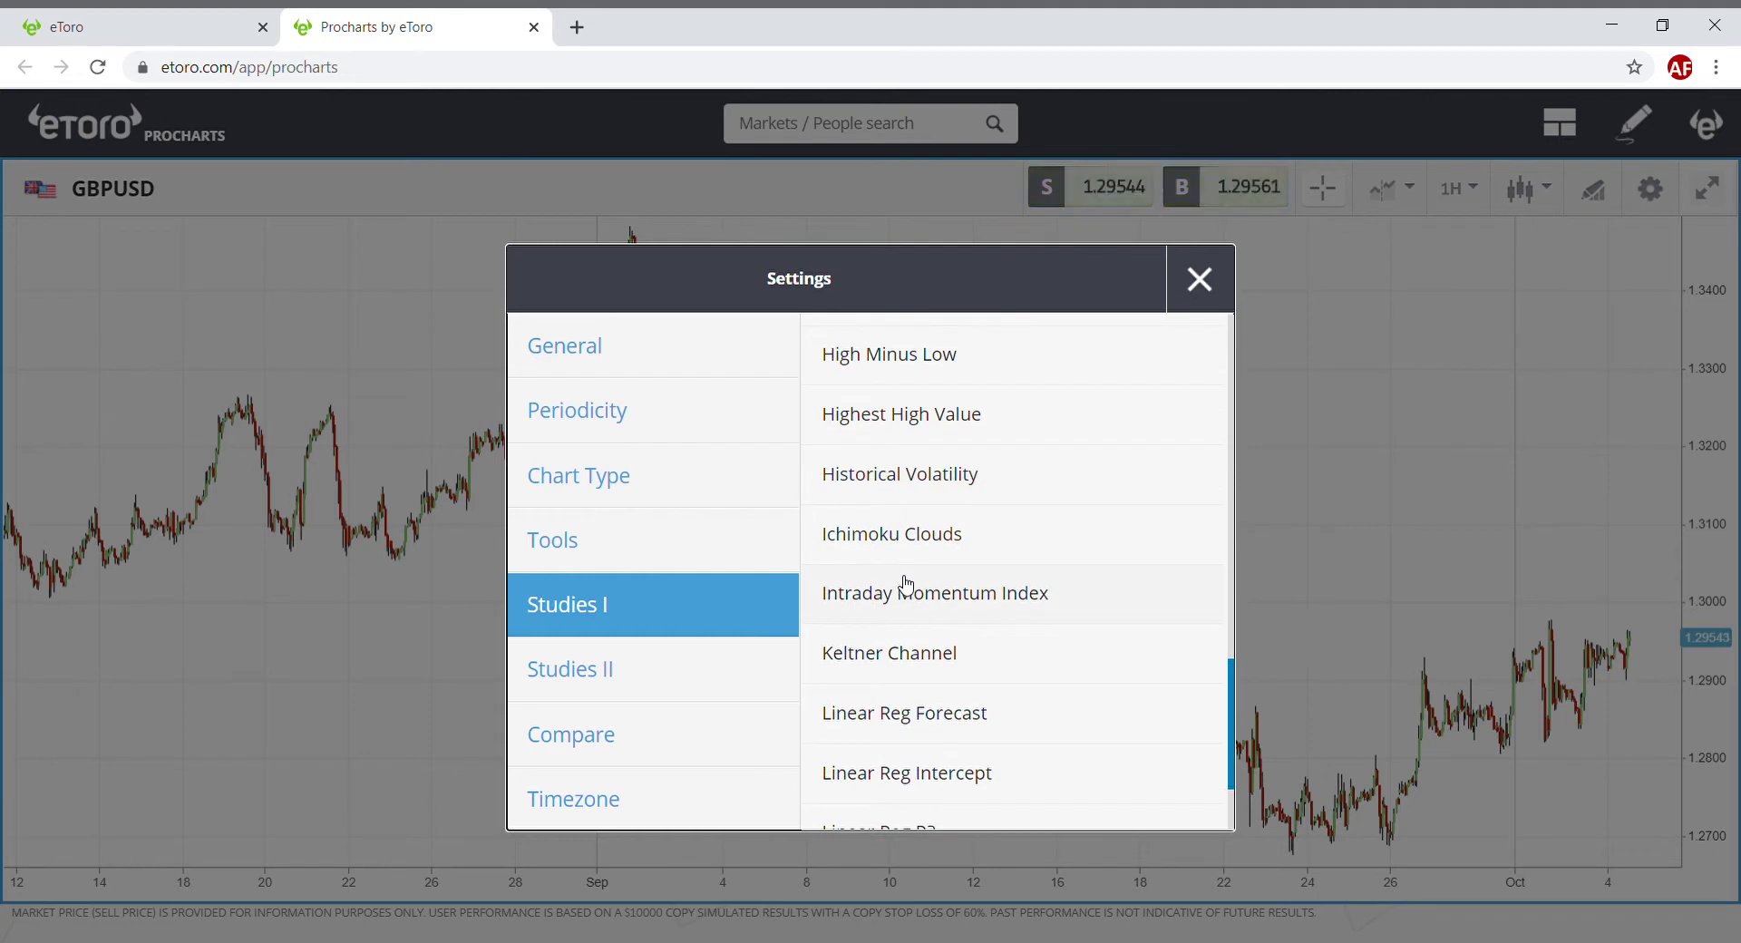
{"action": "scroll", "coordinate": [929, 606], "scroll_direction": "down", "scroll_amount": 2}
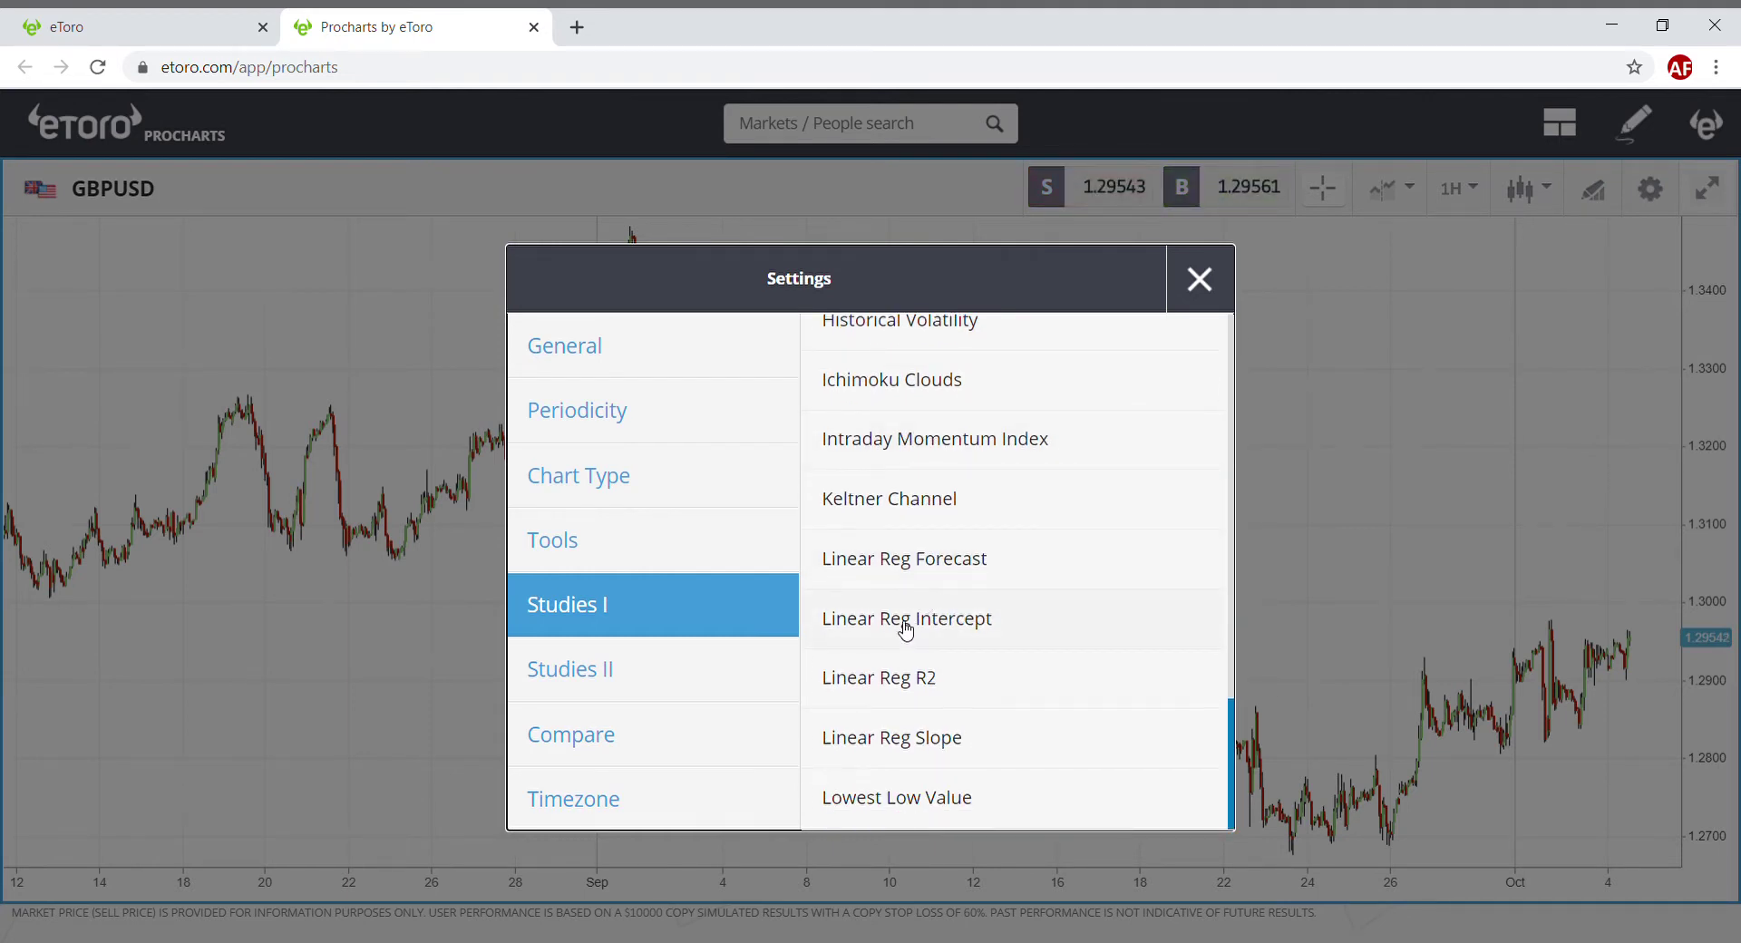
{"action": "left_click", "coordinate": [953, 627]}
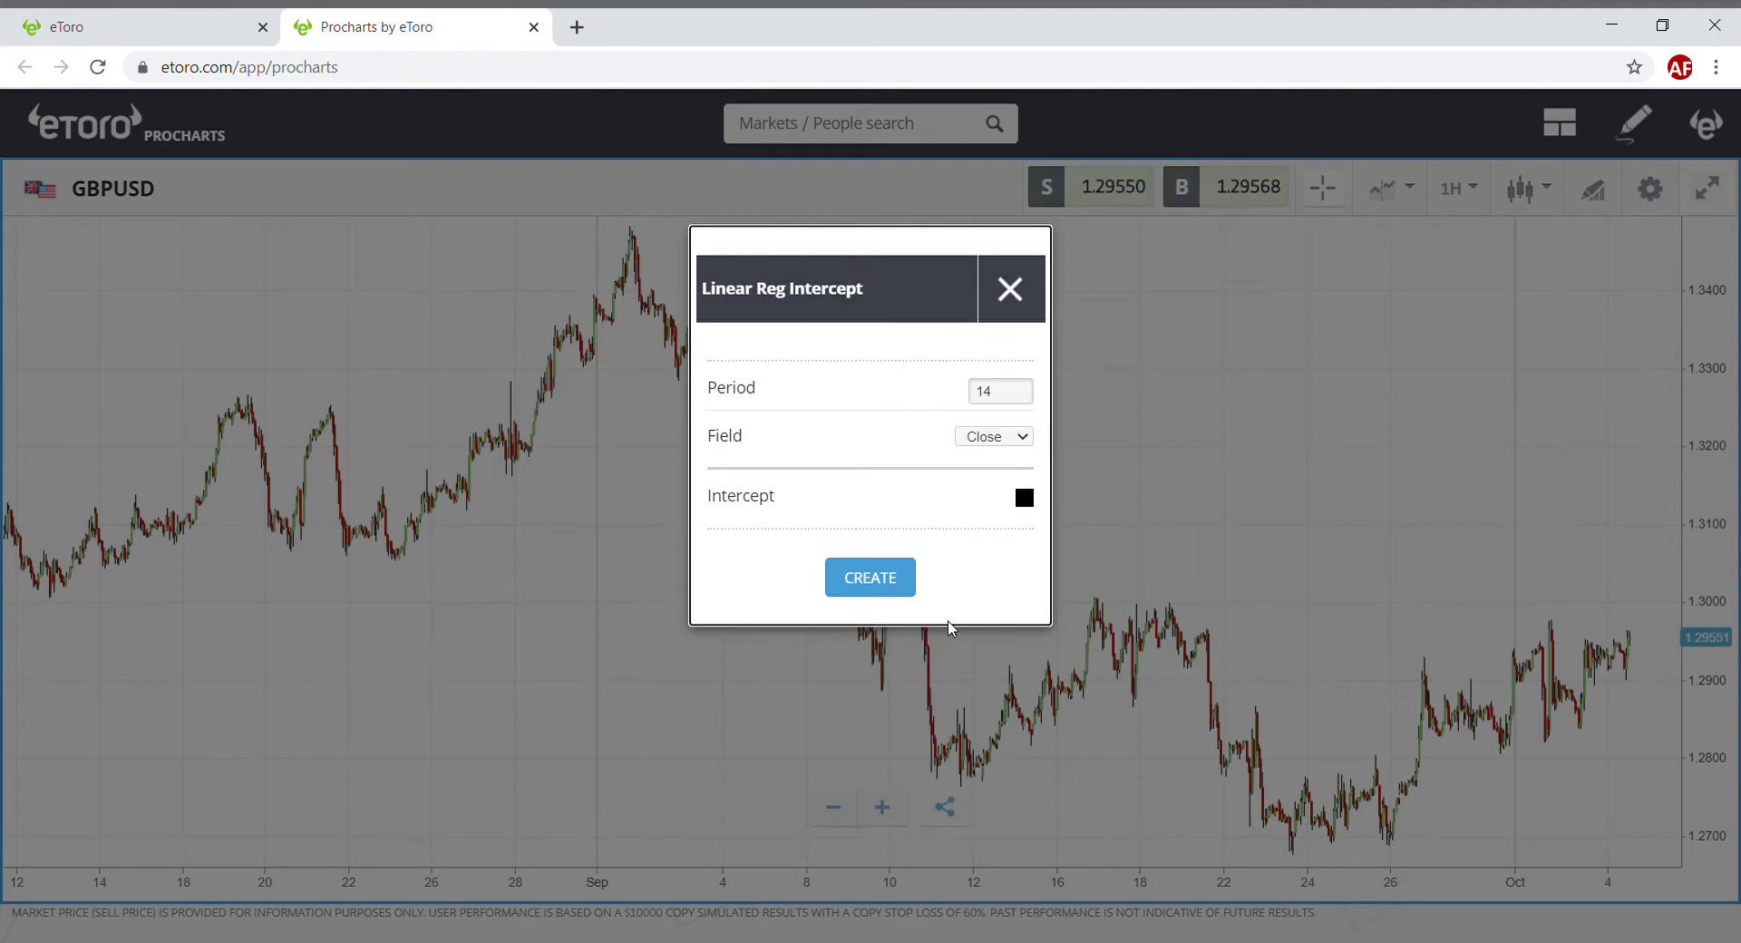
{"action": "left_click", "coordinate": [1026, 499]}
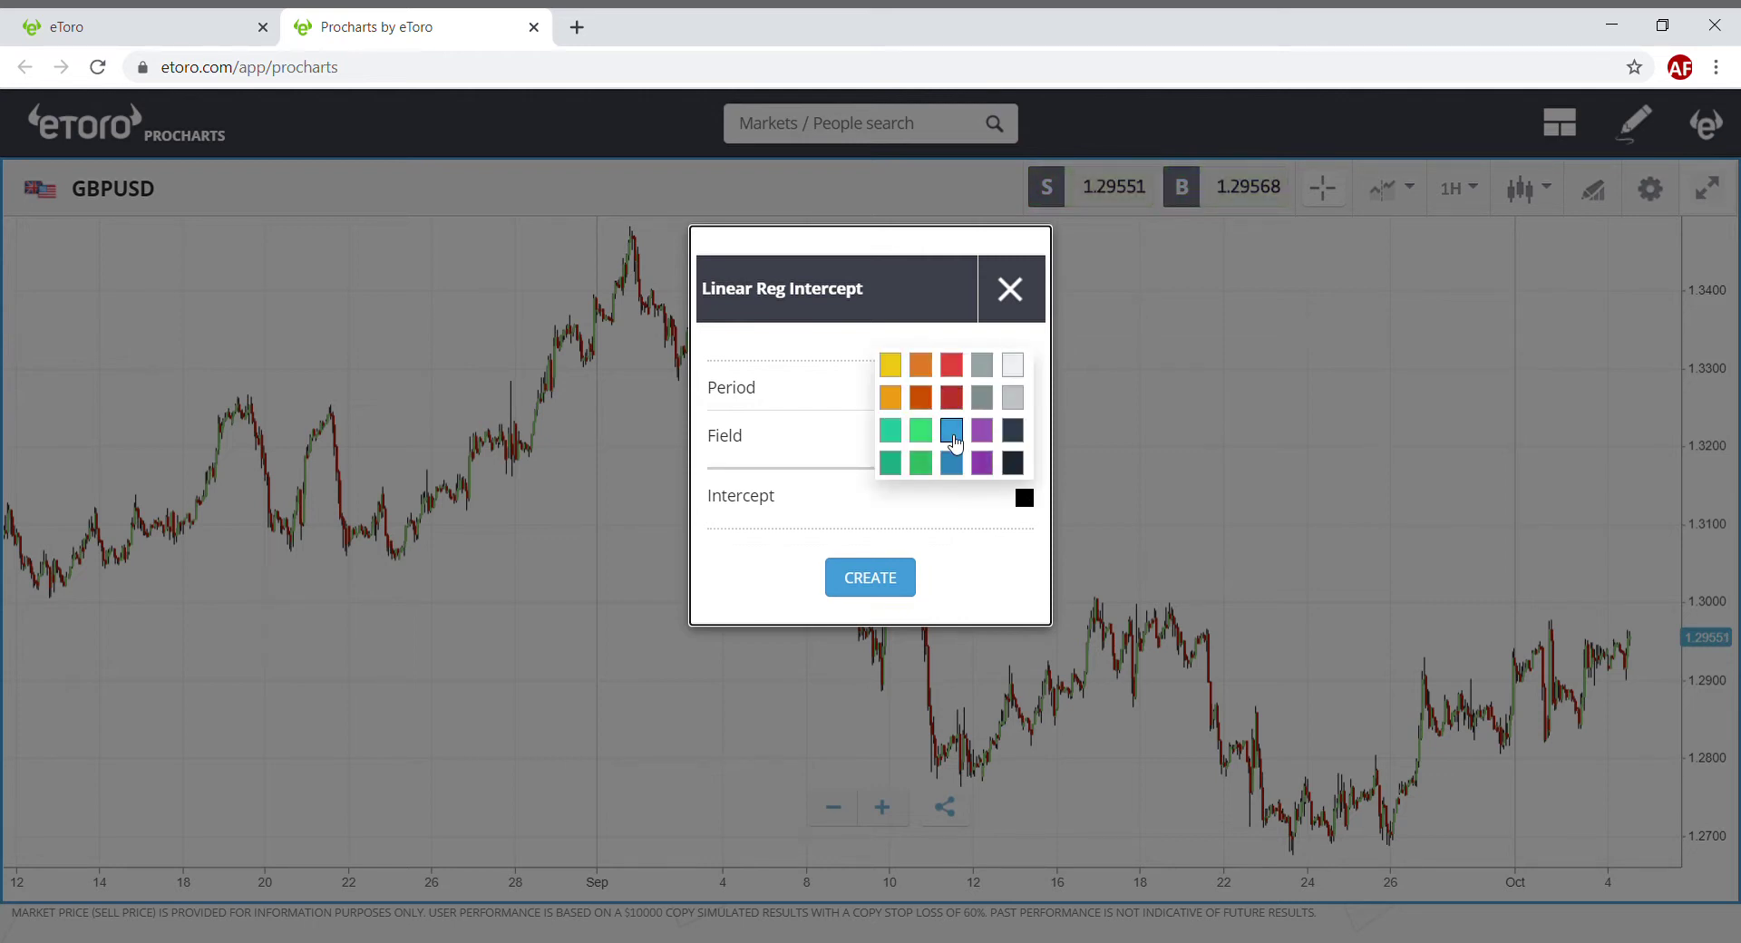
{"action": "left_click", "coordinate": [952, 431]}
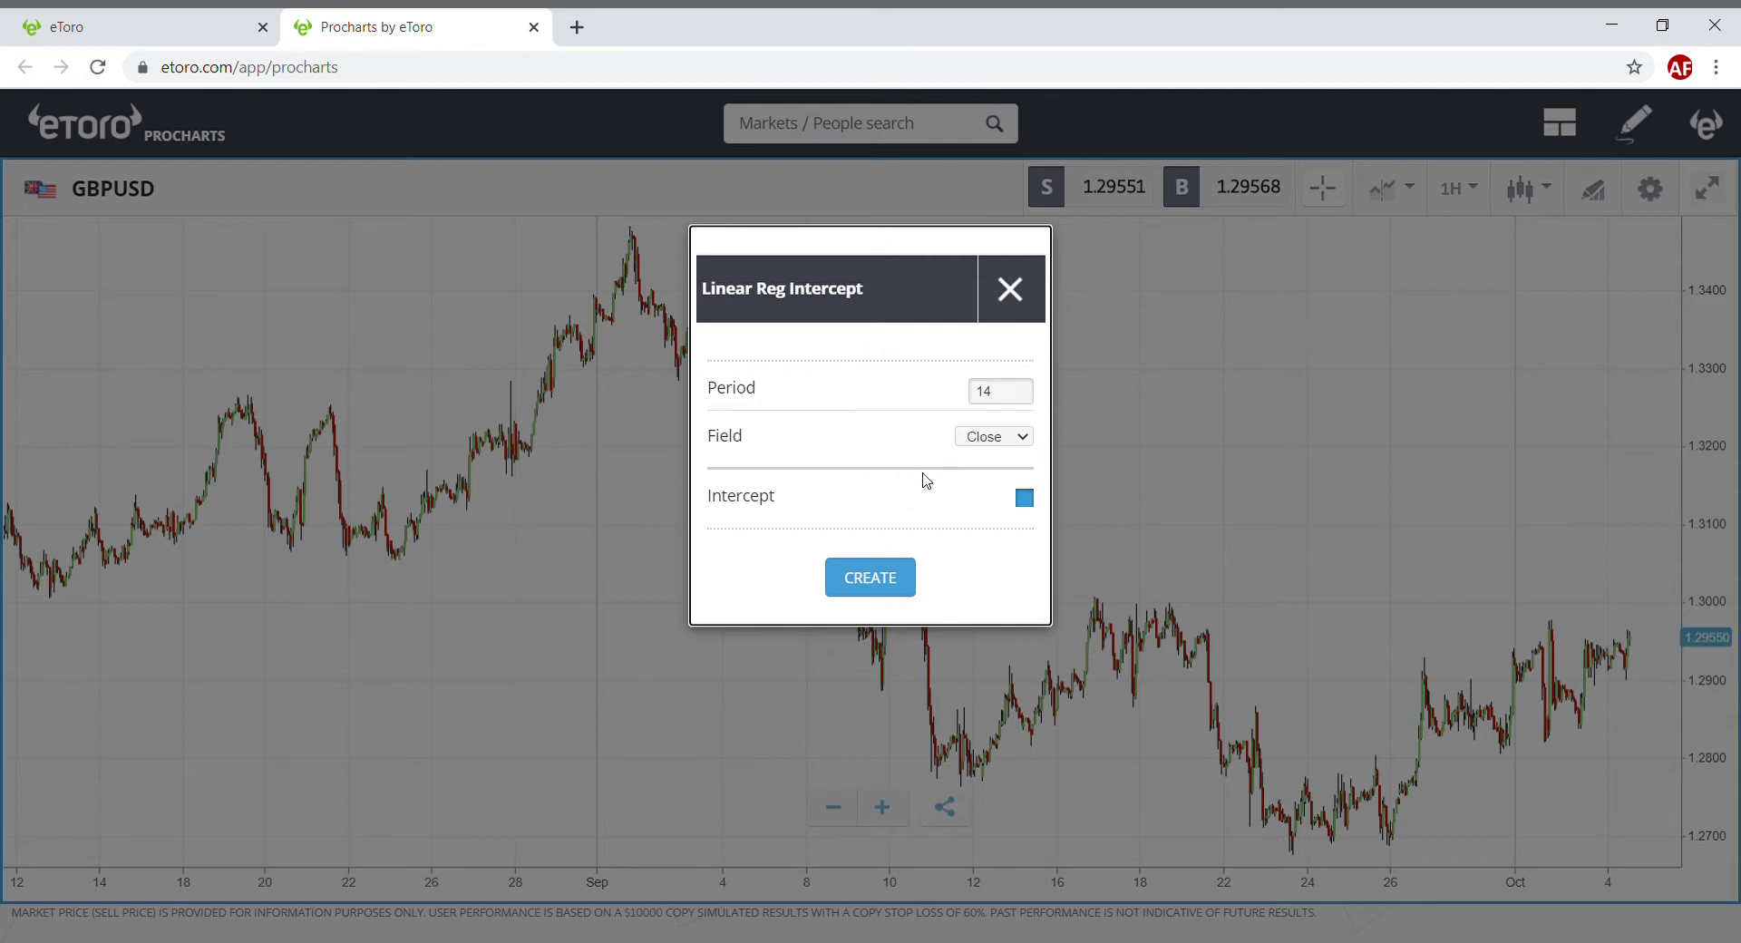
{"action": "left_click", "coordinate": [875, 588]}
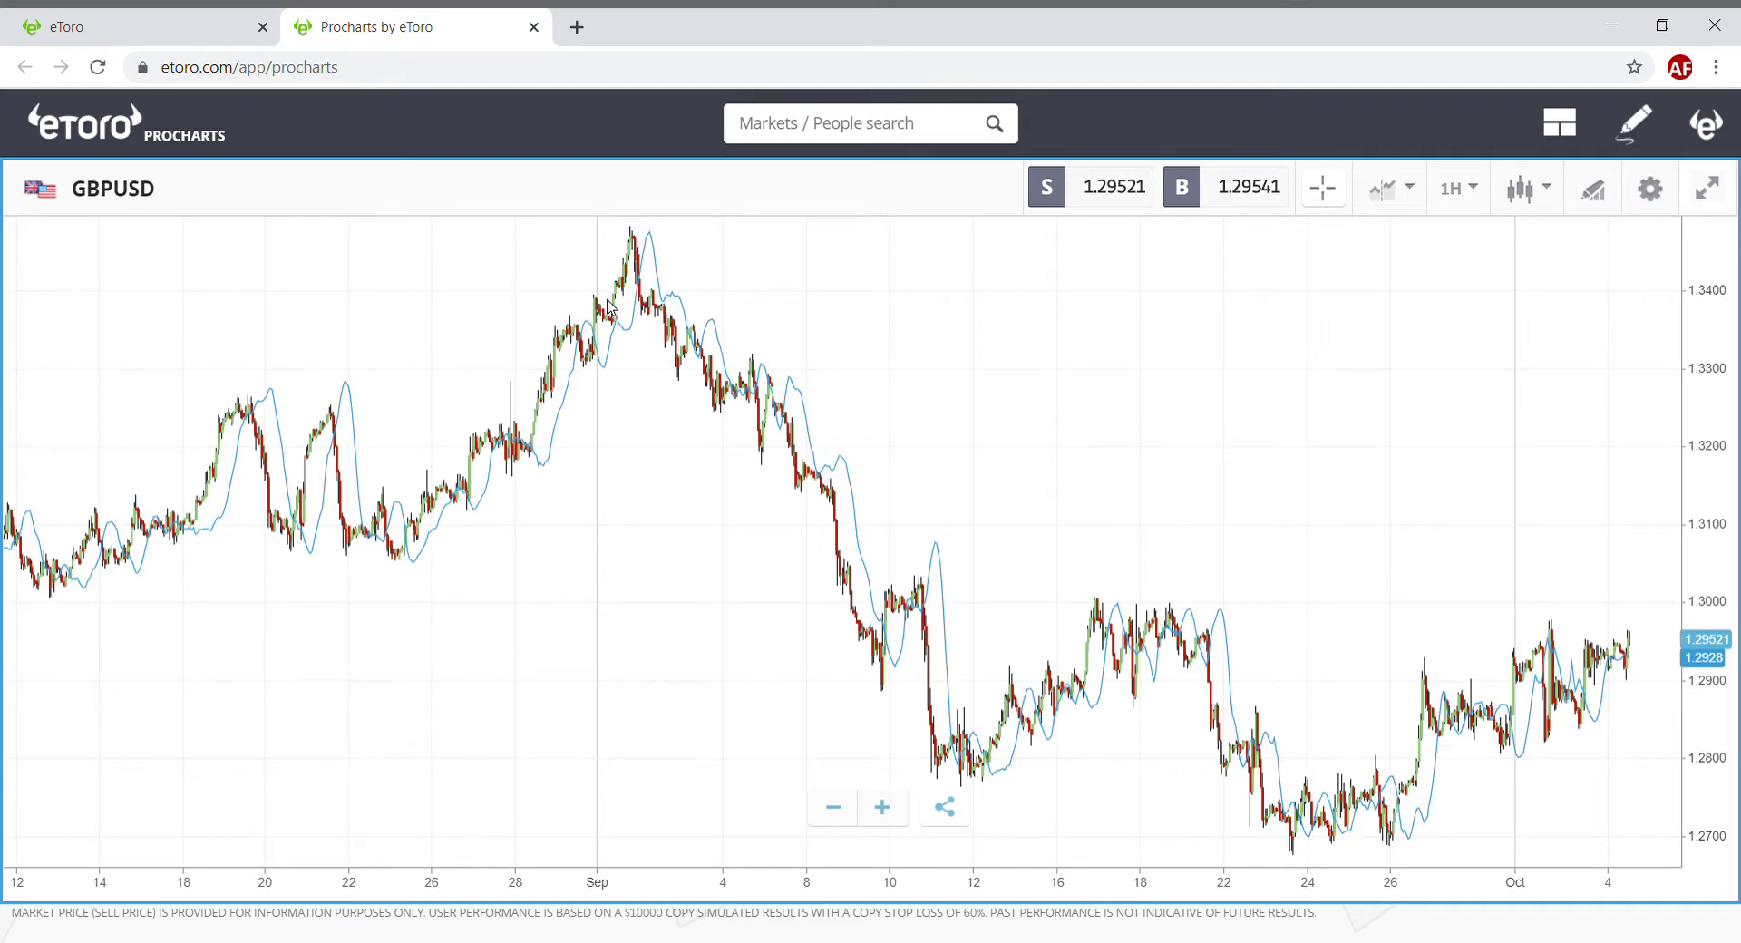
Add the Linear Reg Forecast study to the chart with a light teal-green line, keeping period 14 and field Close.
{"action": "scroll", "coordinate": [493, 291], "scroll_direction": "up", "scroll_amount": 3}
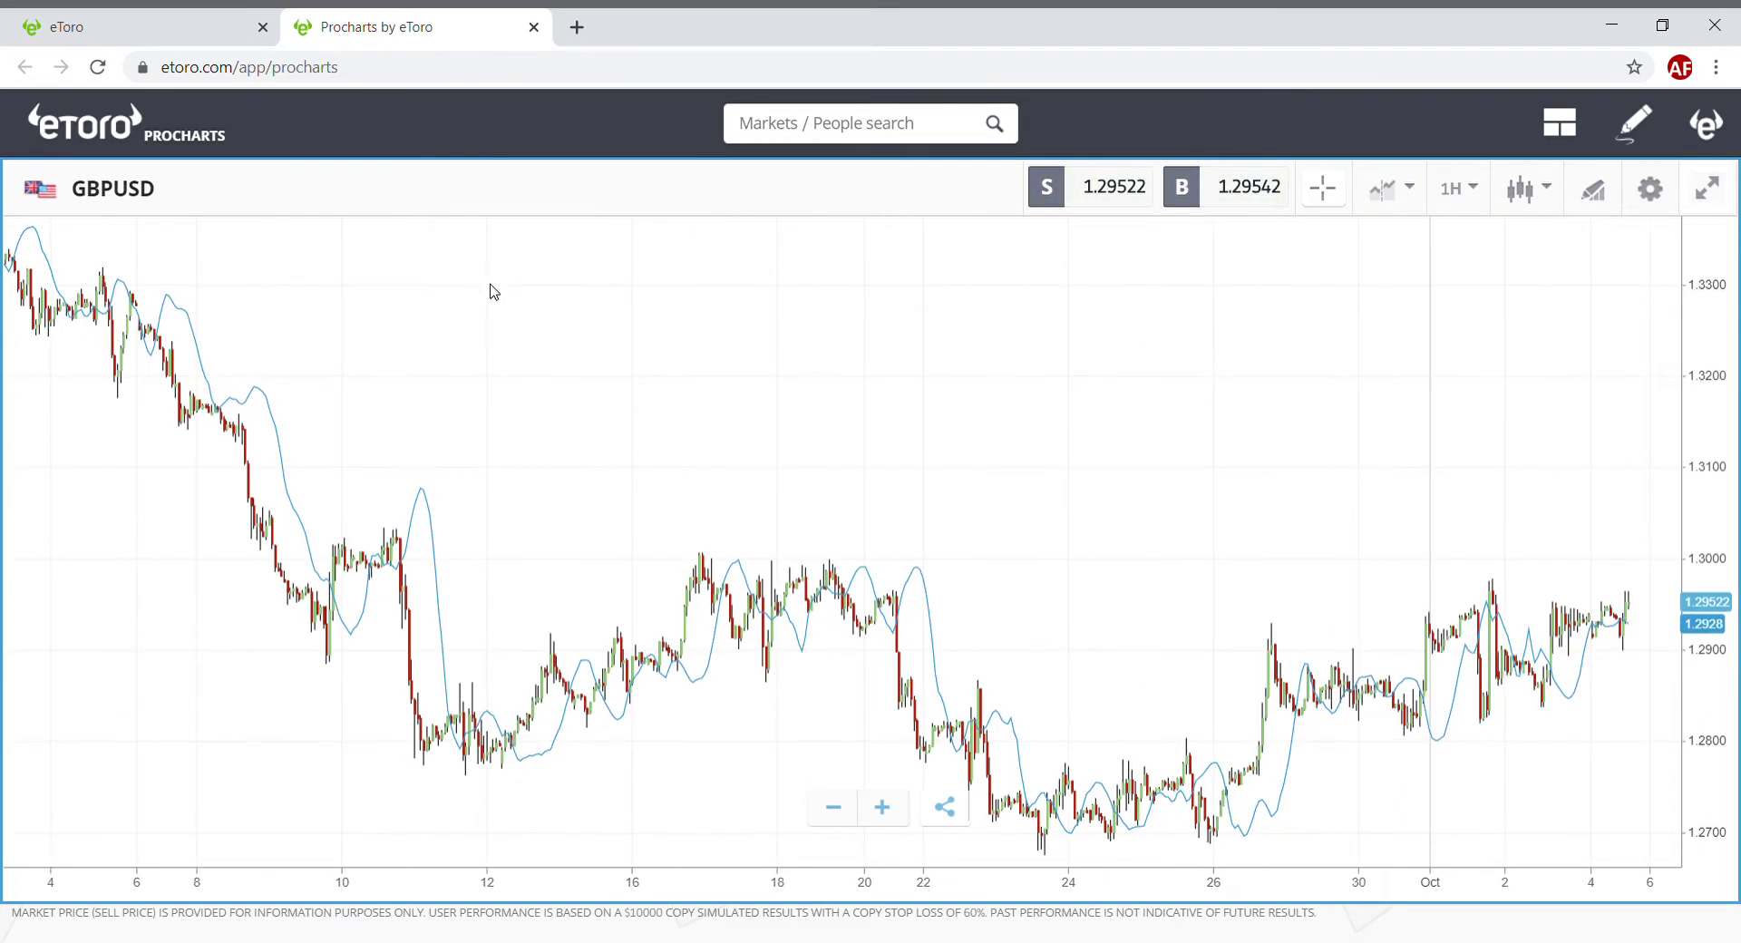
{"action": "left_click_drag", "start_coordinate": [369, 332], "coordinate": [879, 432]}
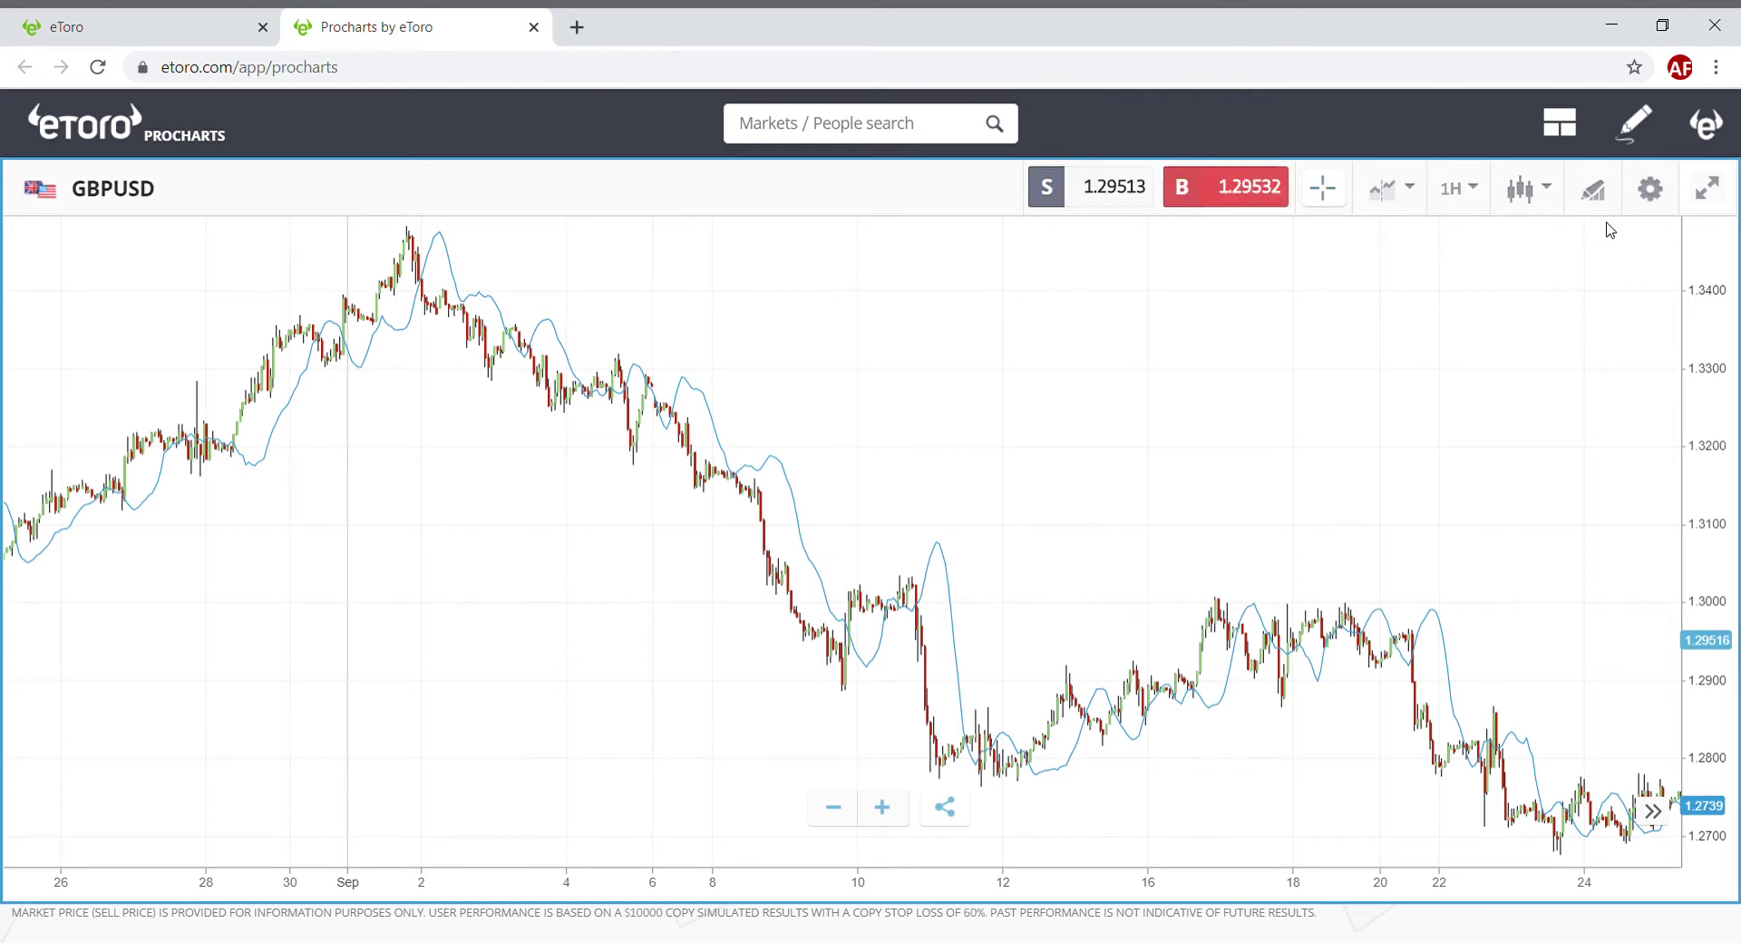
{"action": "left_click", "coordinate": [1648, 199]}
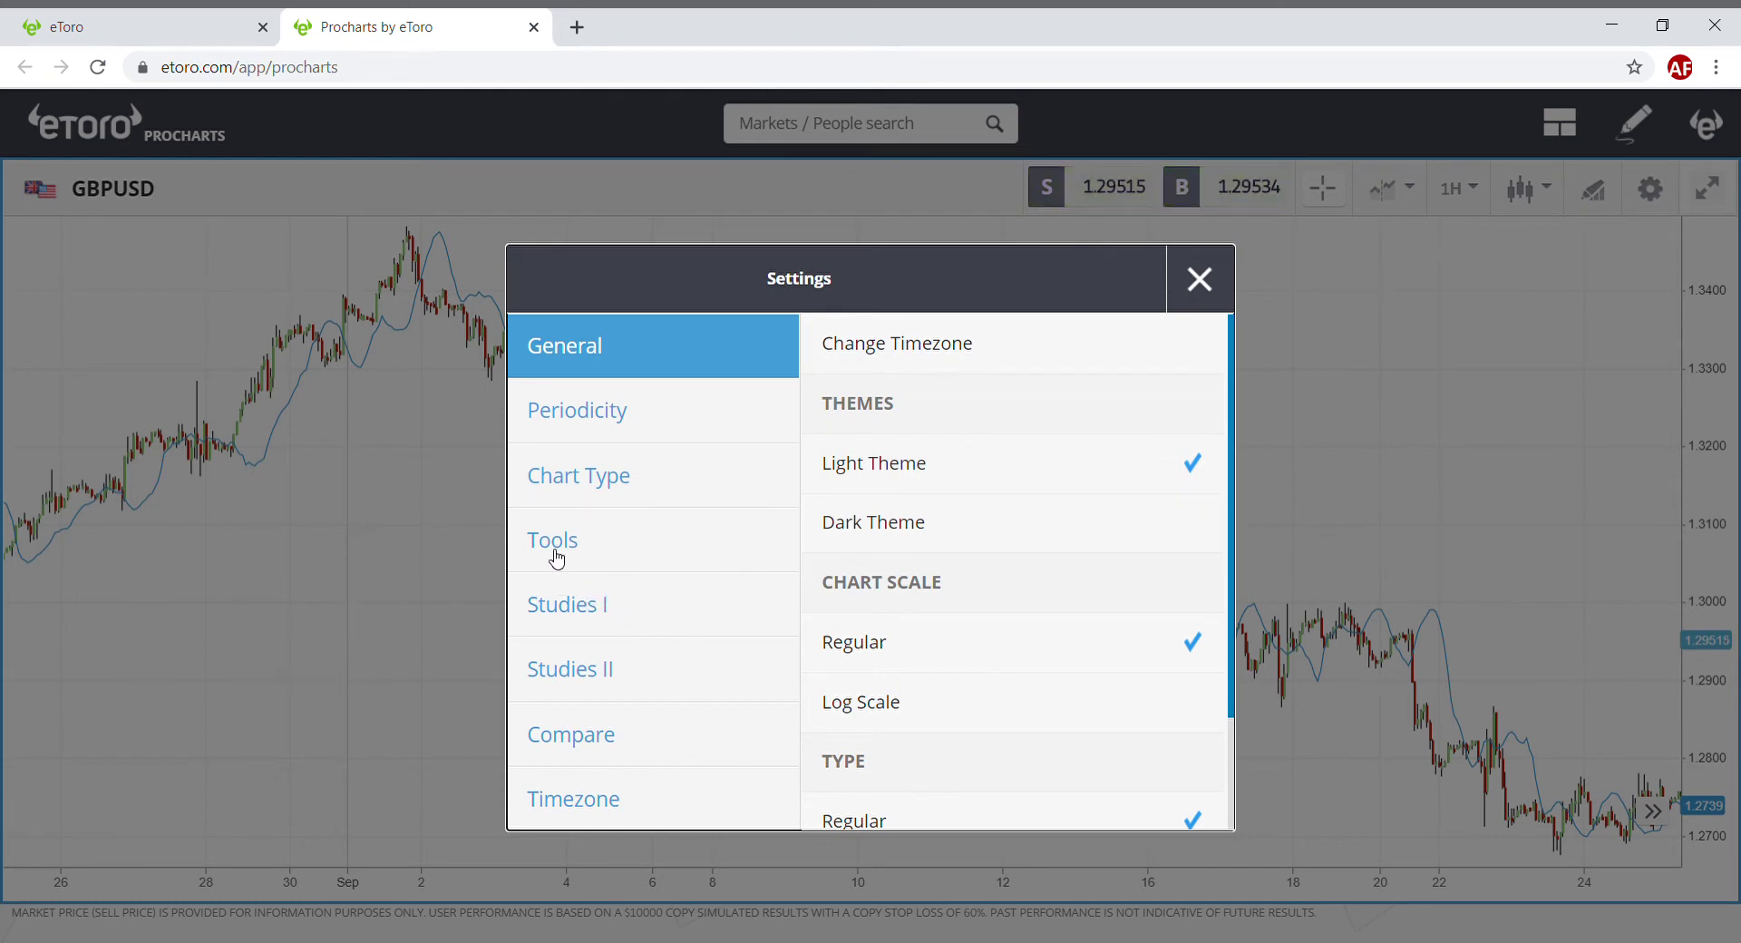
{"action": "left_click", "coordinate": [588, 615]}
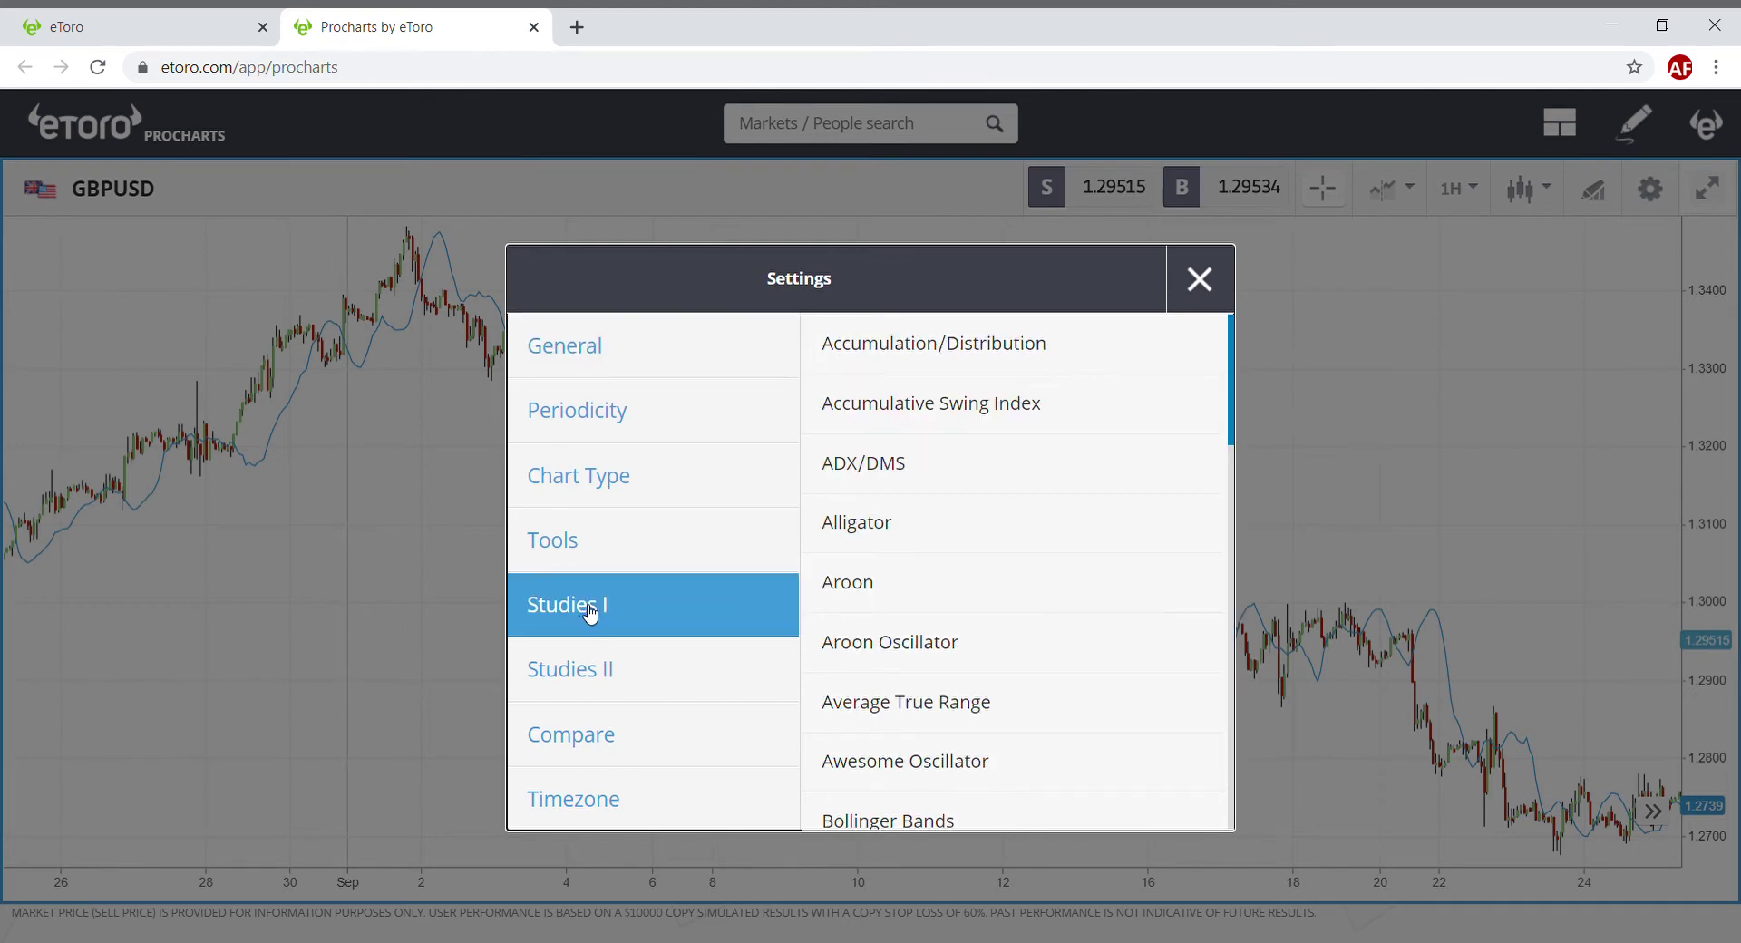
{"action": "scroll", "coordinate": [1022, 734], "scroll_direction": "down", "scroll_amount": 20}
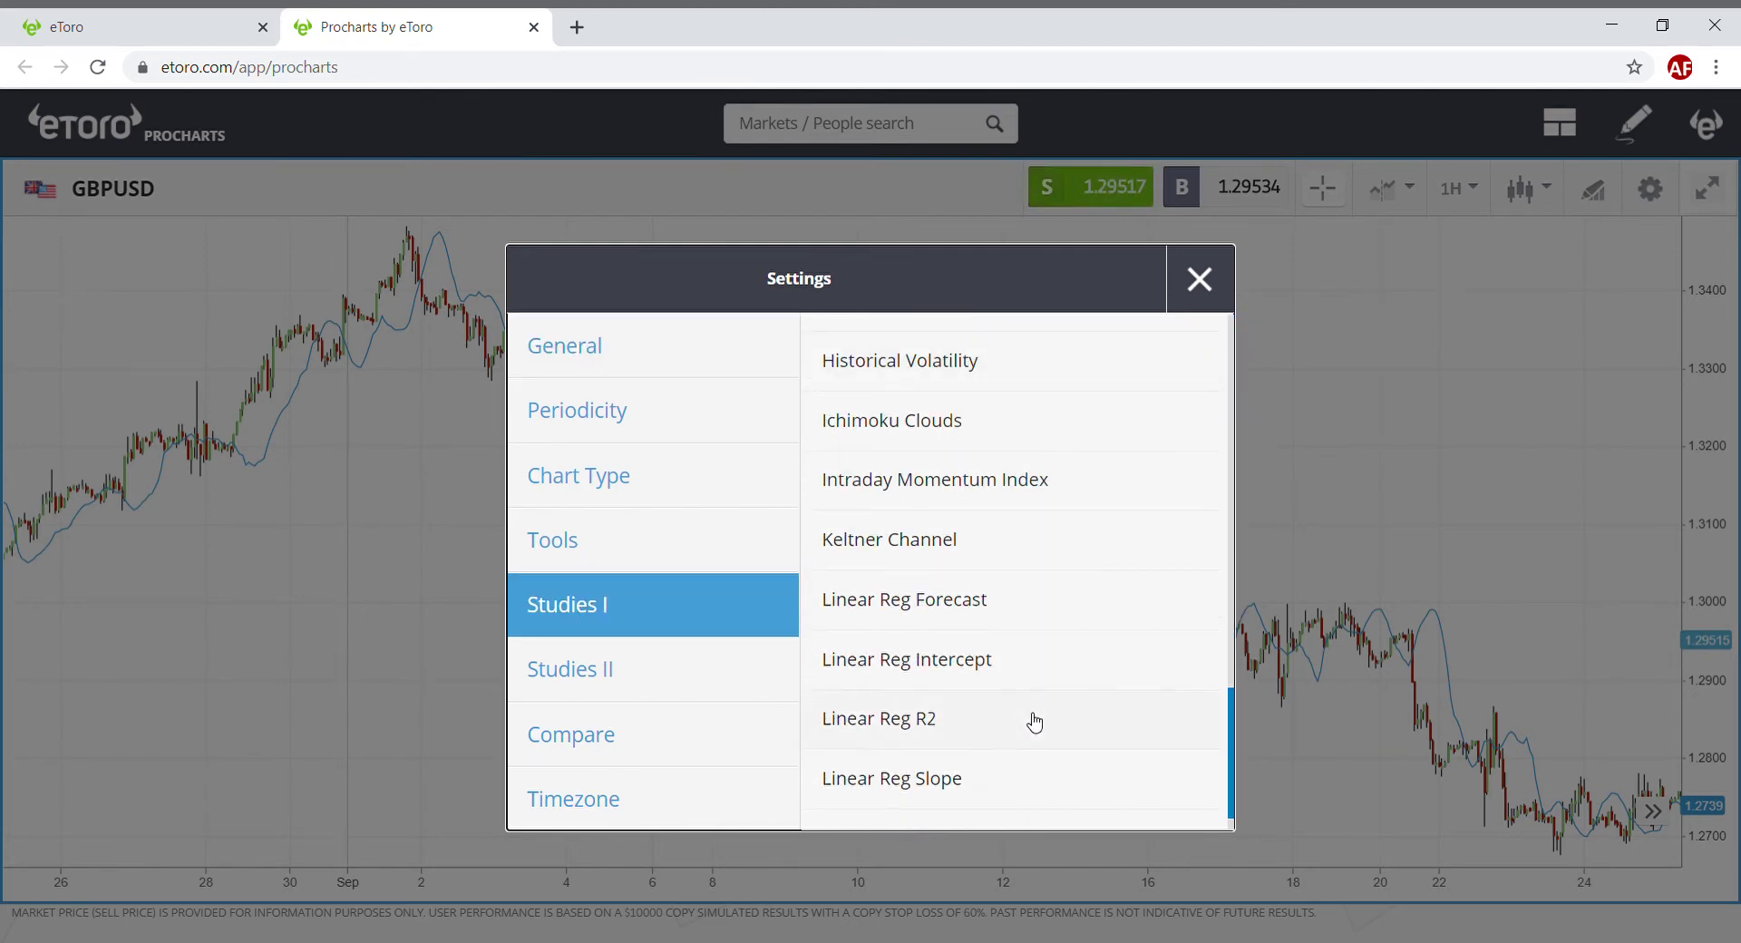
{"action": "left_click", "coordinate": [953, 603]}
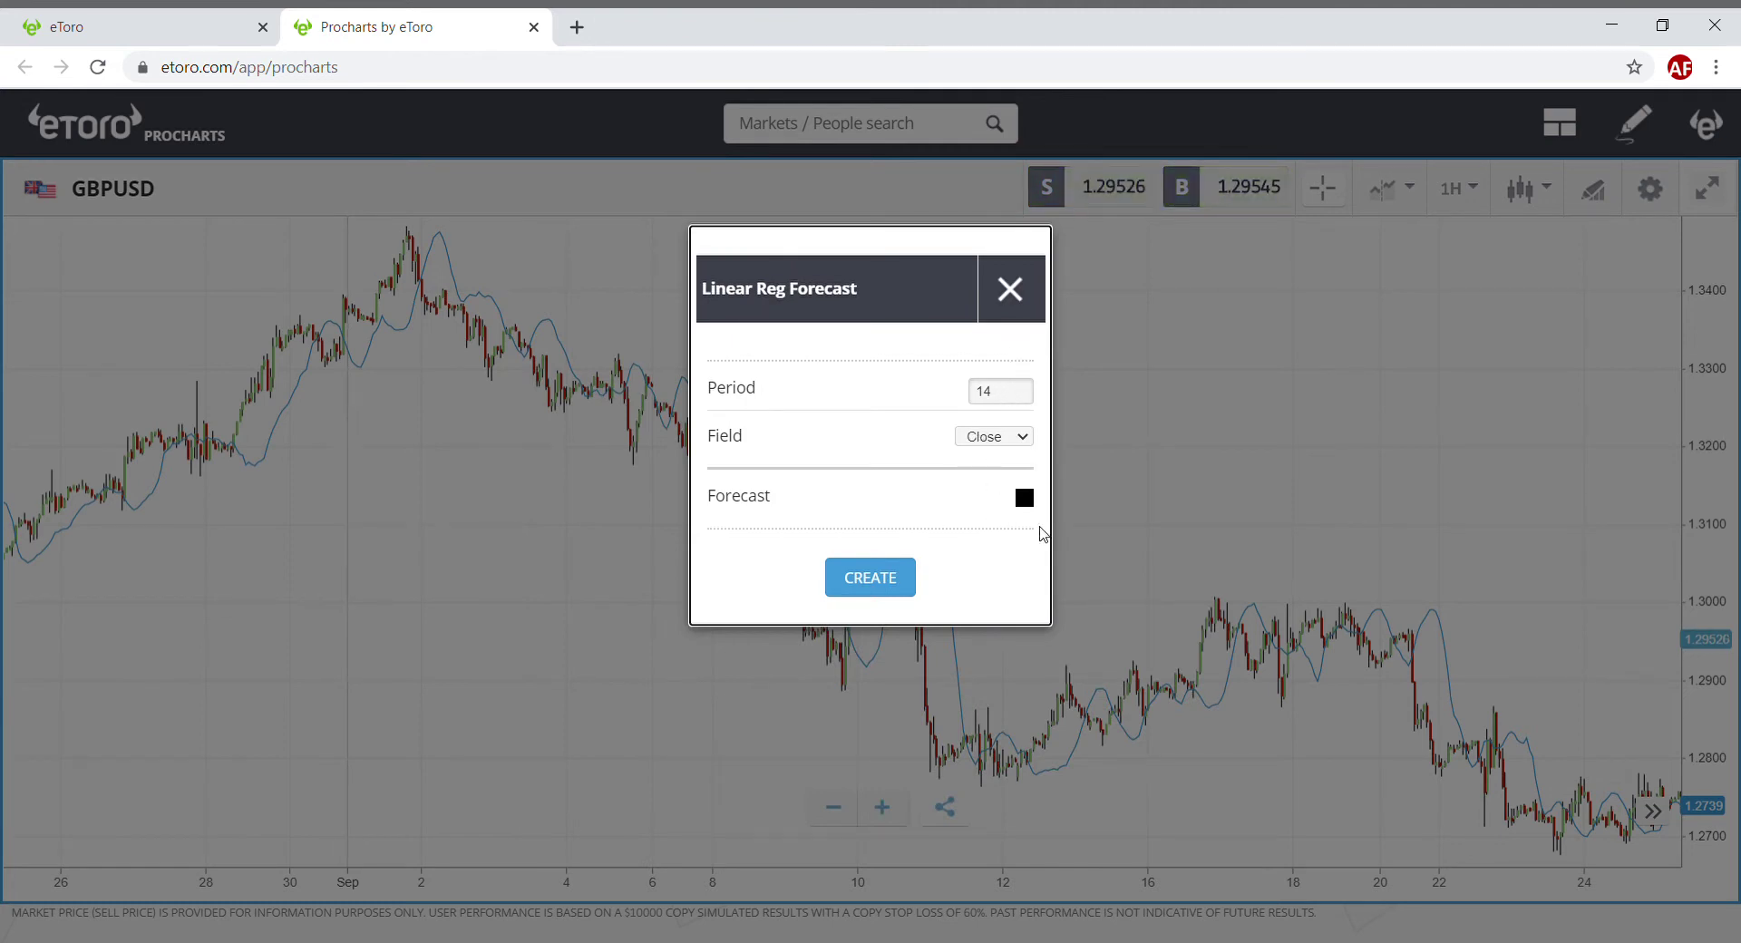
{"action": "left_click", "coordinate": [1025, 498]}
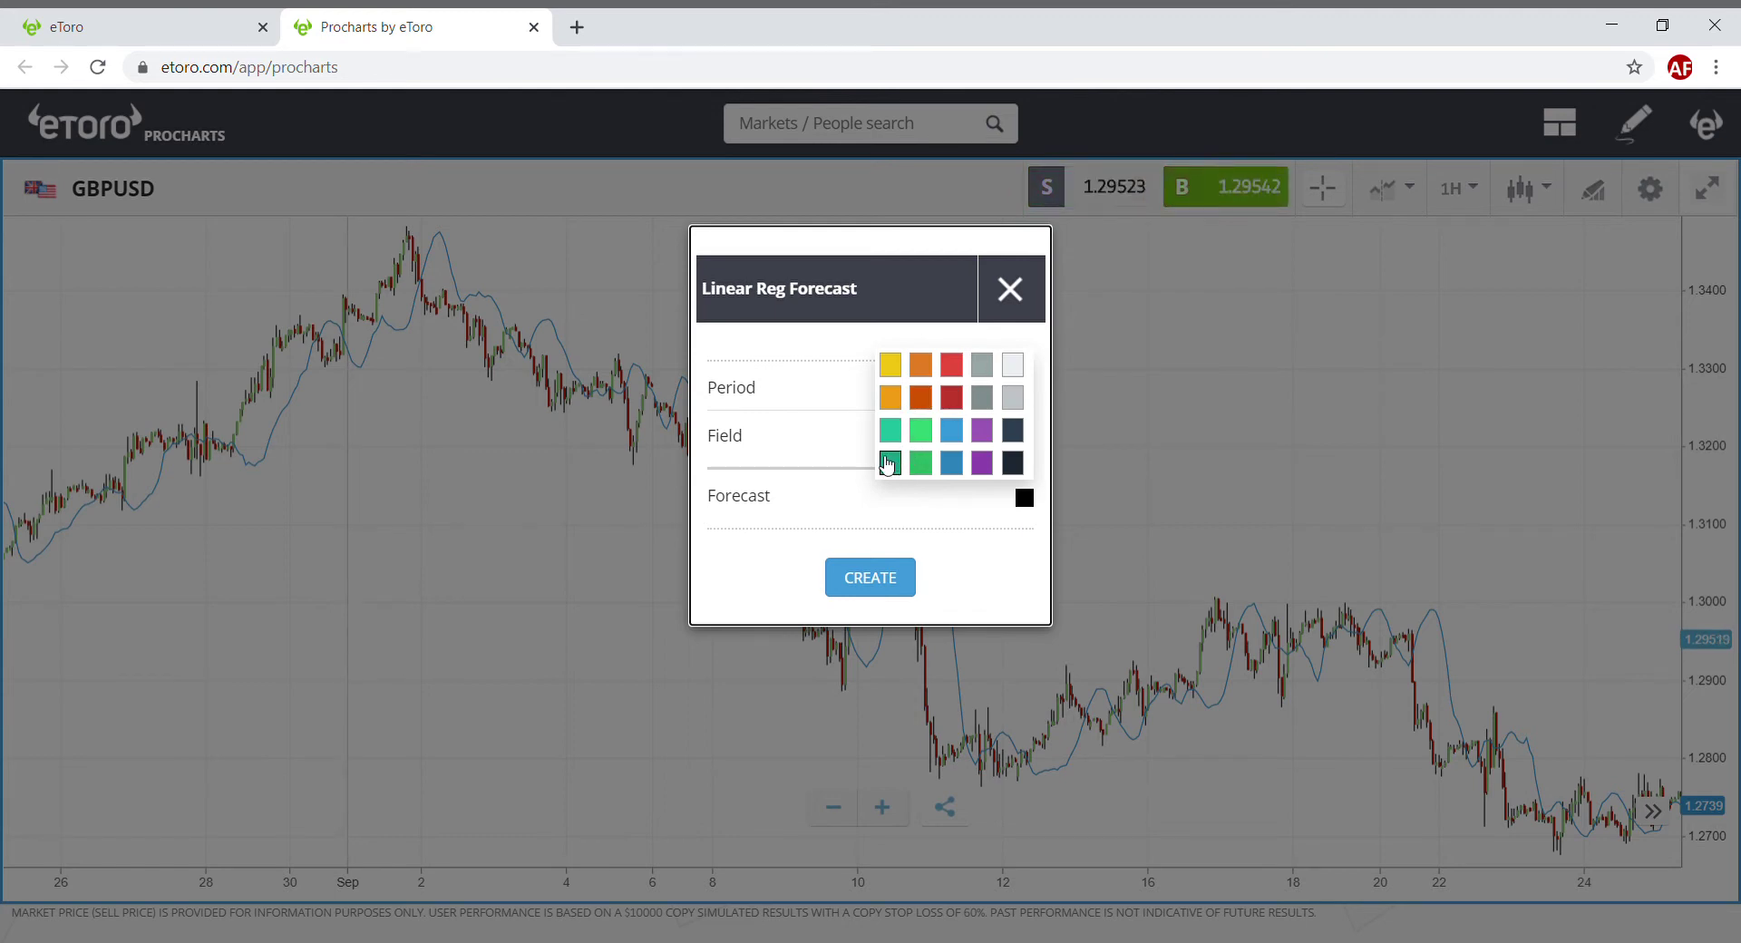
{"action": "left_click", "coordinate": [890, 432]}
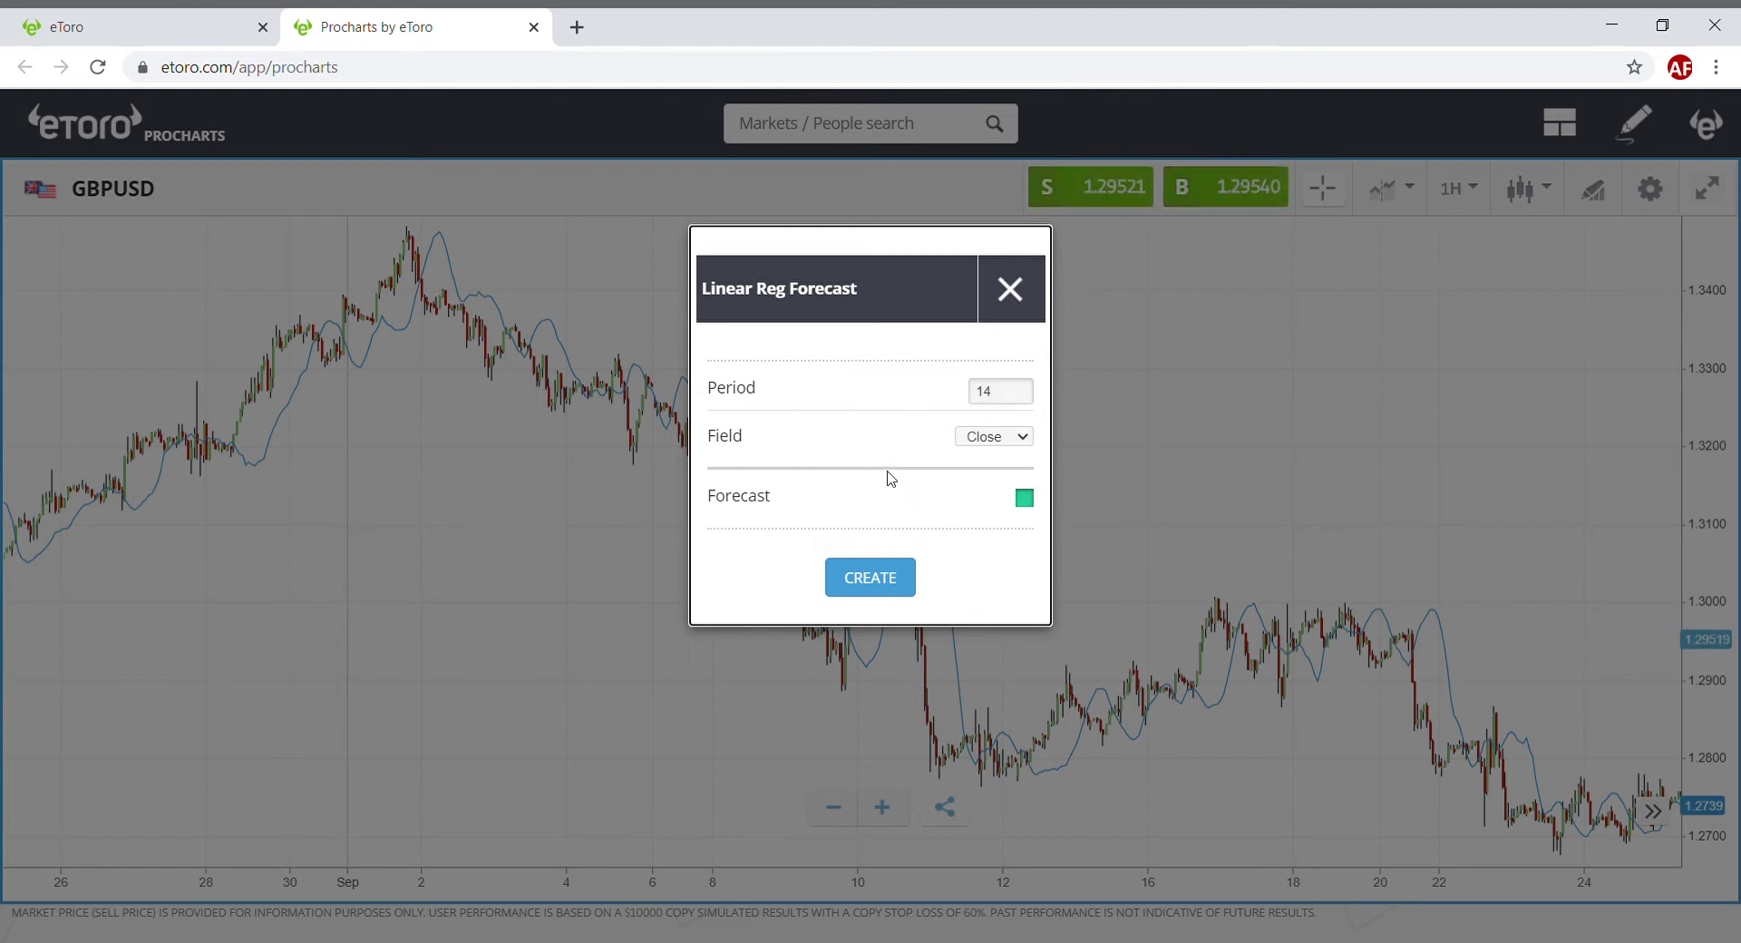
{"action": "left_click", "coordinate": [884, 588]}
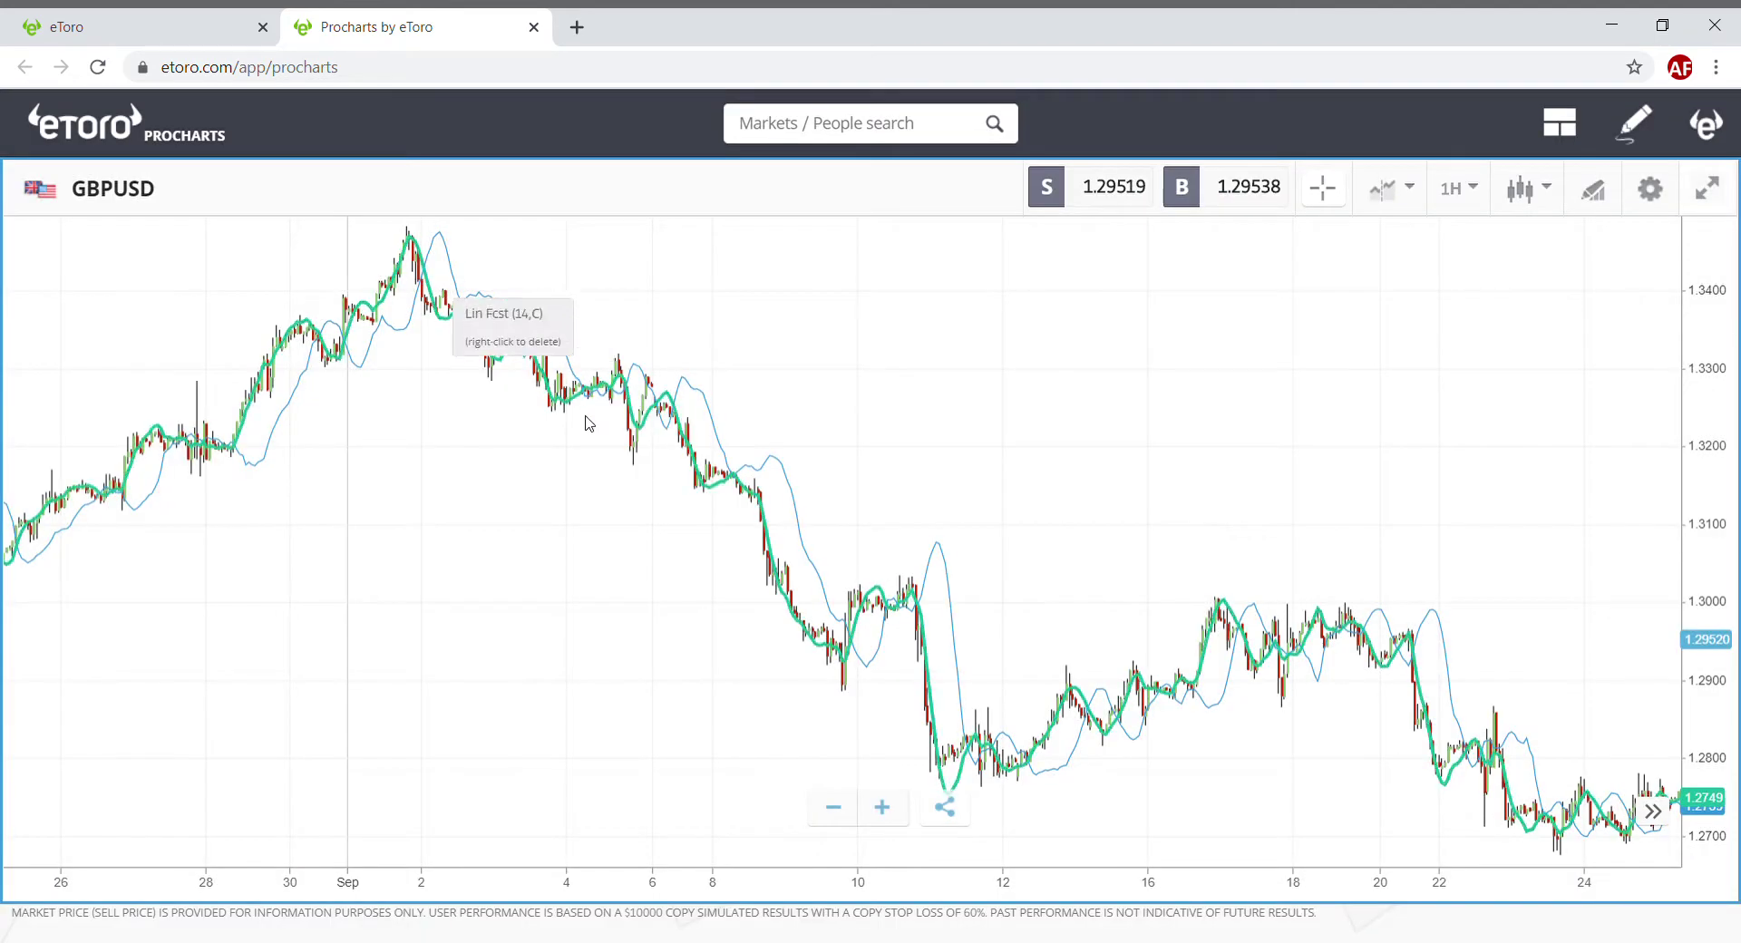
Examine how the forecast and intercept lines cross around the early September peak and the decline that follows it.
{"action": "scroll", "coordinate": [466, 335], "scroll_direction": "up", "scroll_amount": 3}
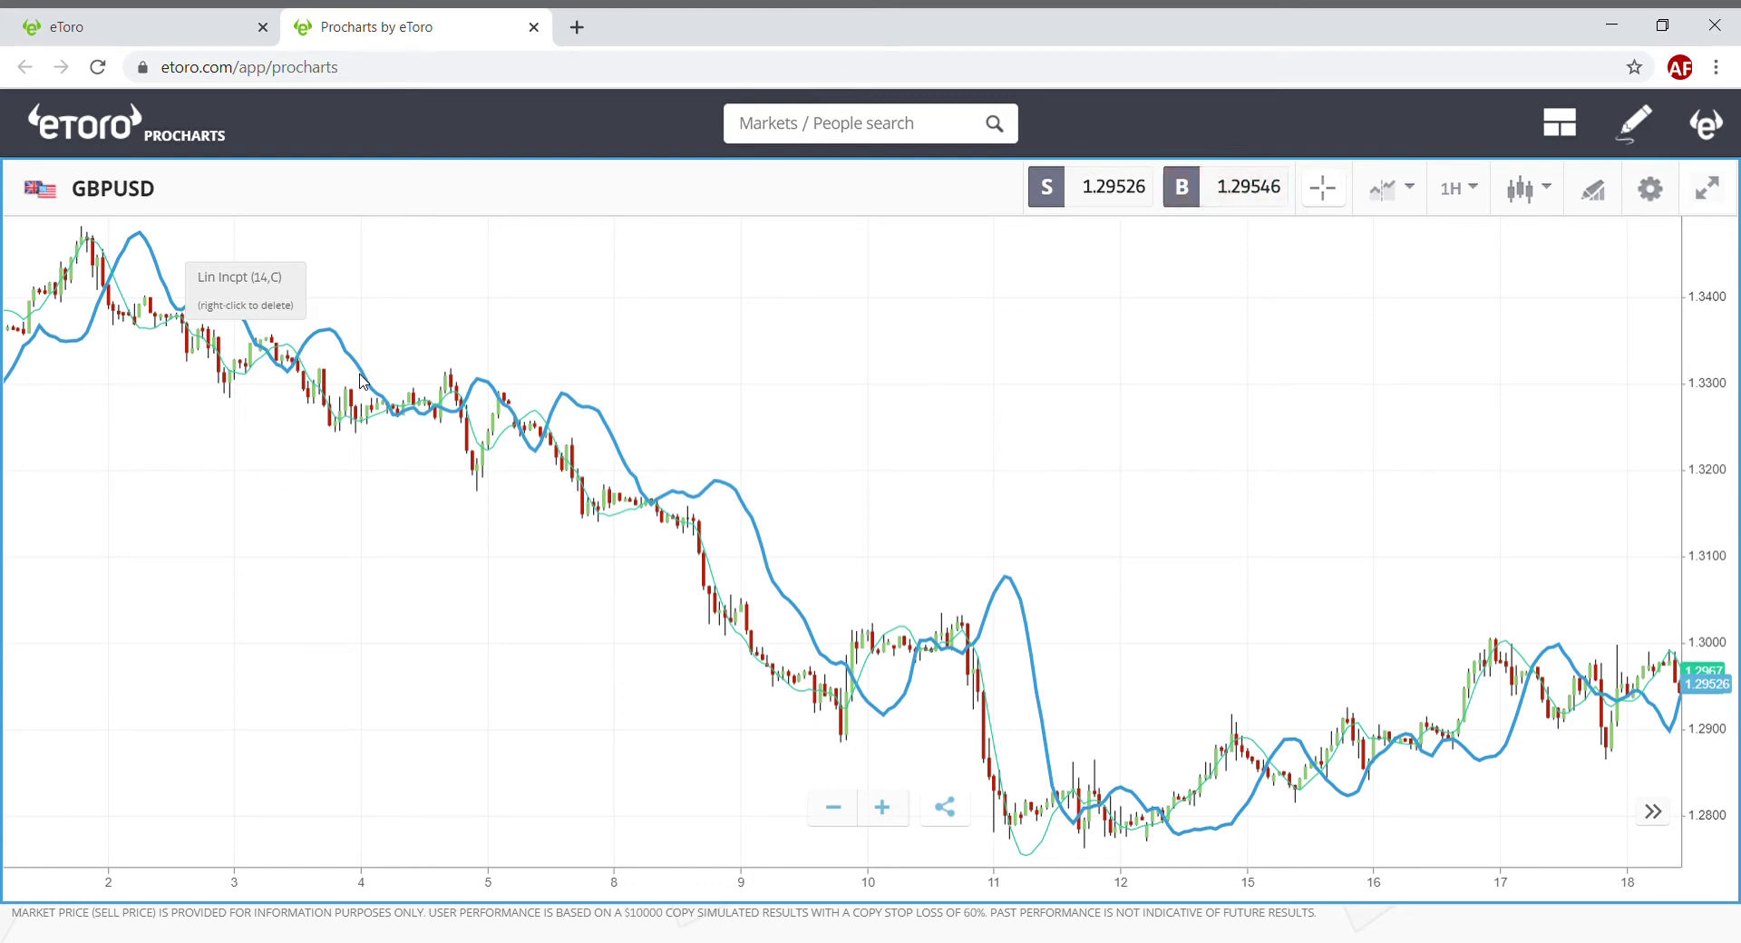
{"action": "scroll", "coordinate": [802, 391], "scroll_direction": "down", "scroll_amount": 3}
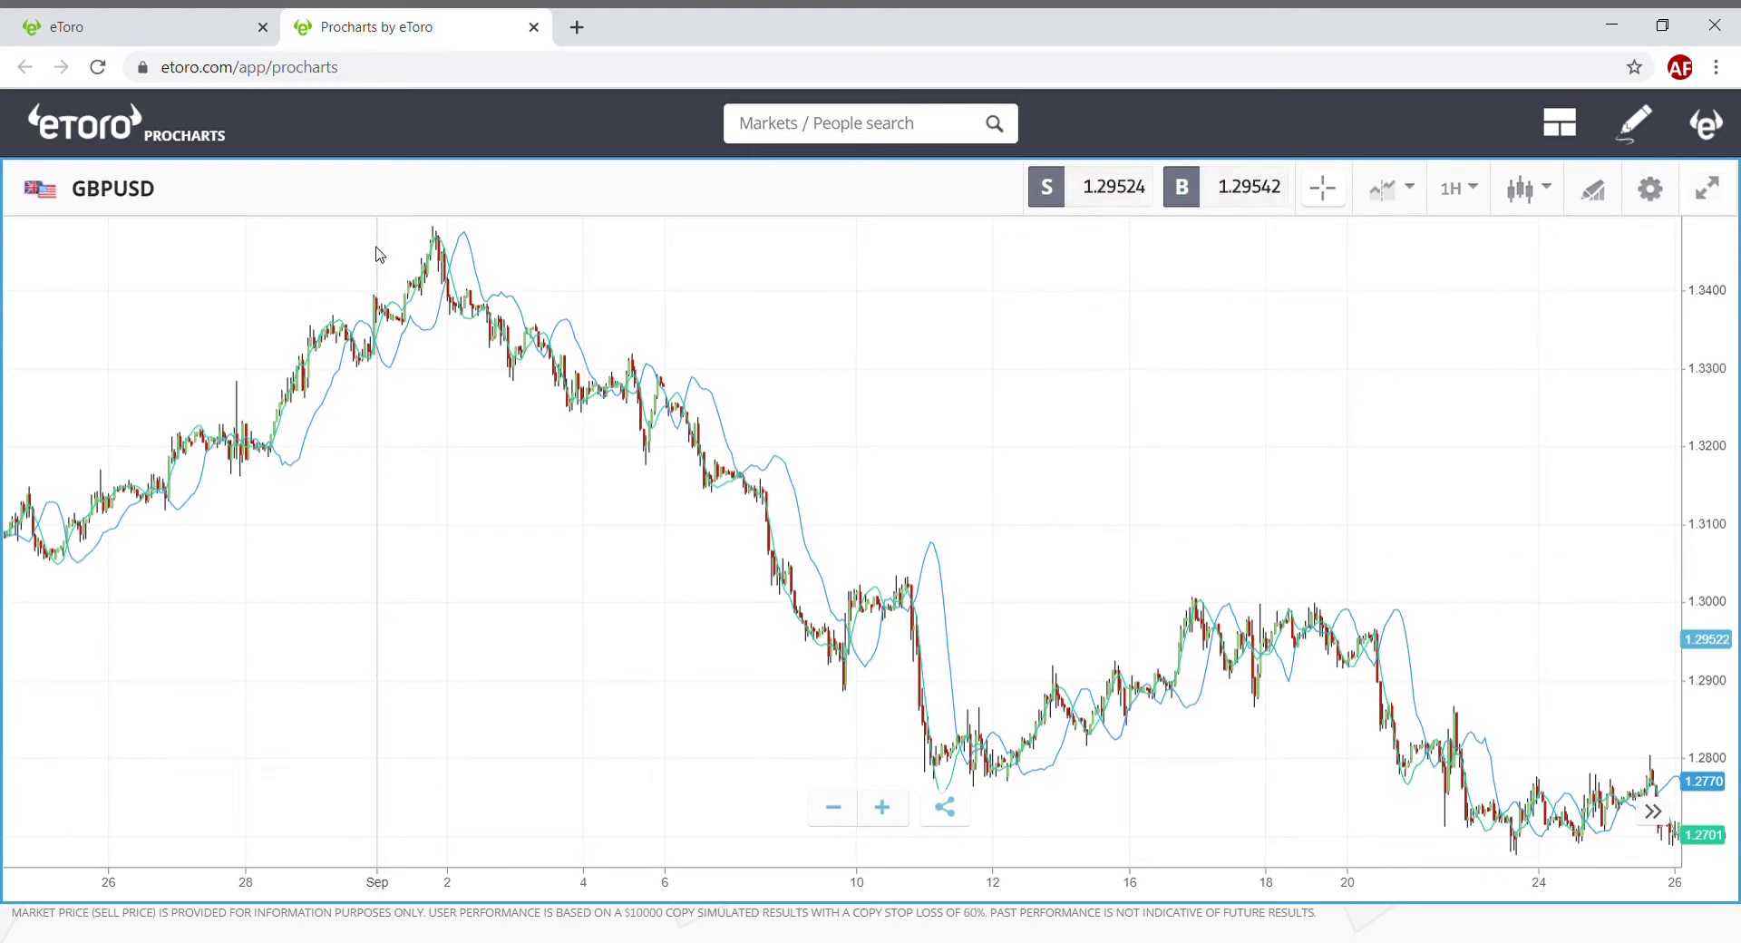
{"action": "scroll", "coordinate": [429, 304], "scroll_direction": "up", "scroll_amount": 3}
{"action": "left_click_drag", "start_coordinate": [307, 264], "coordinate": [784, 301]}
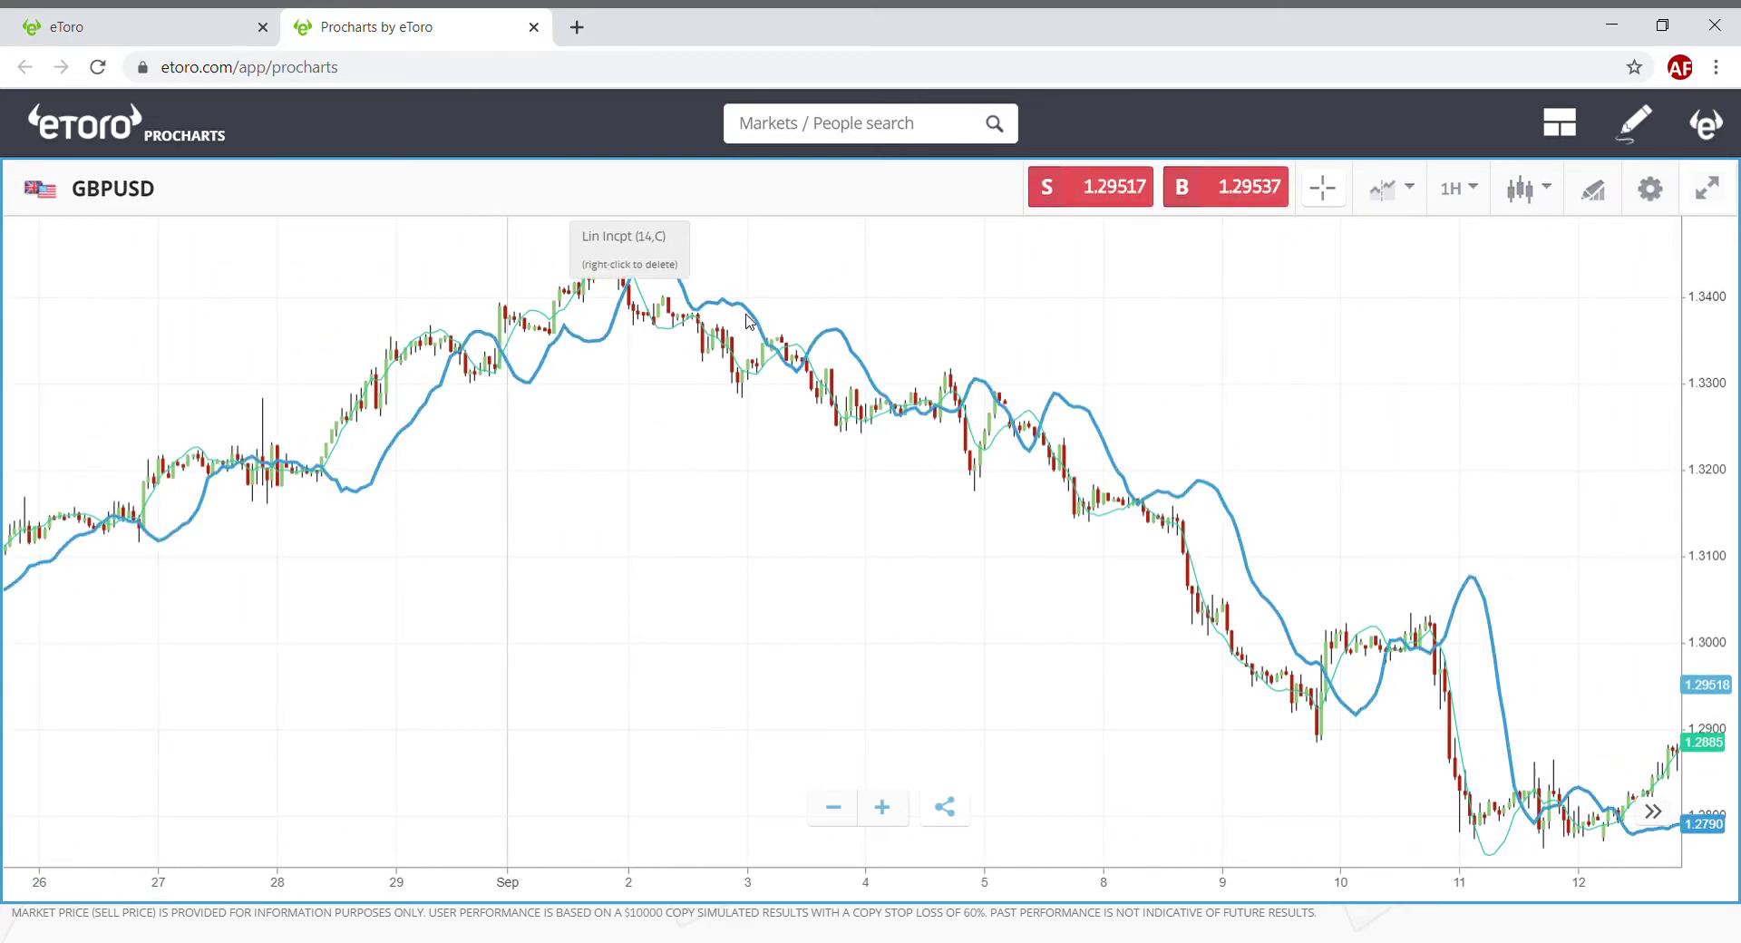
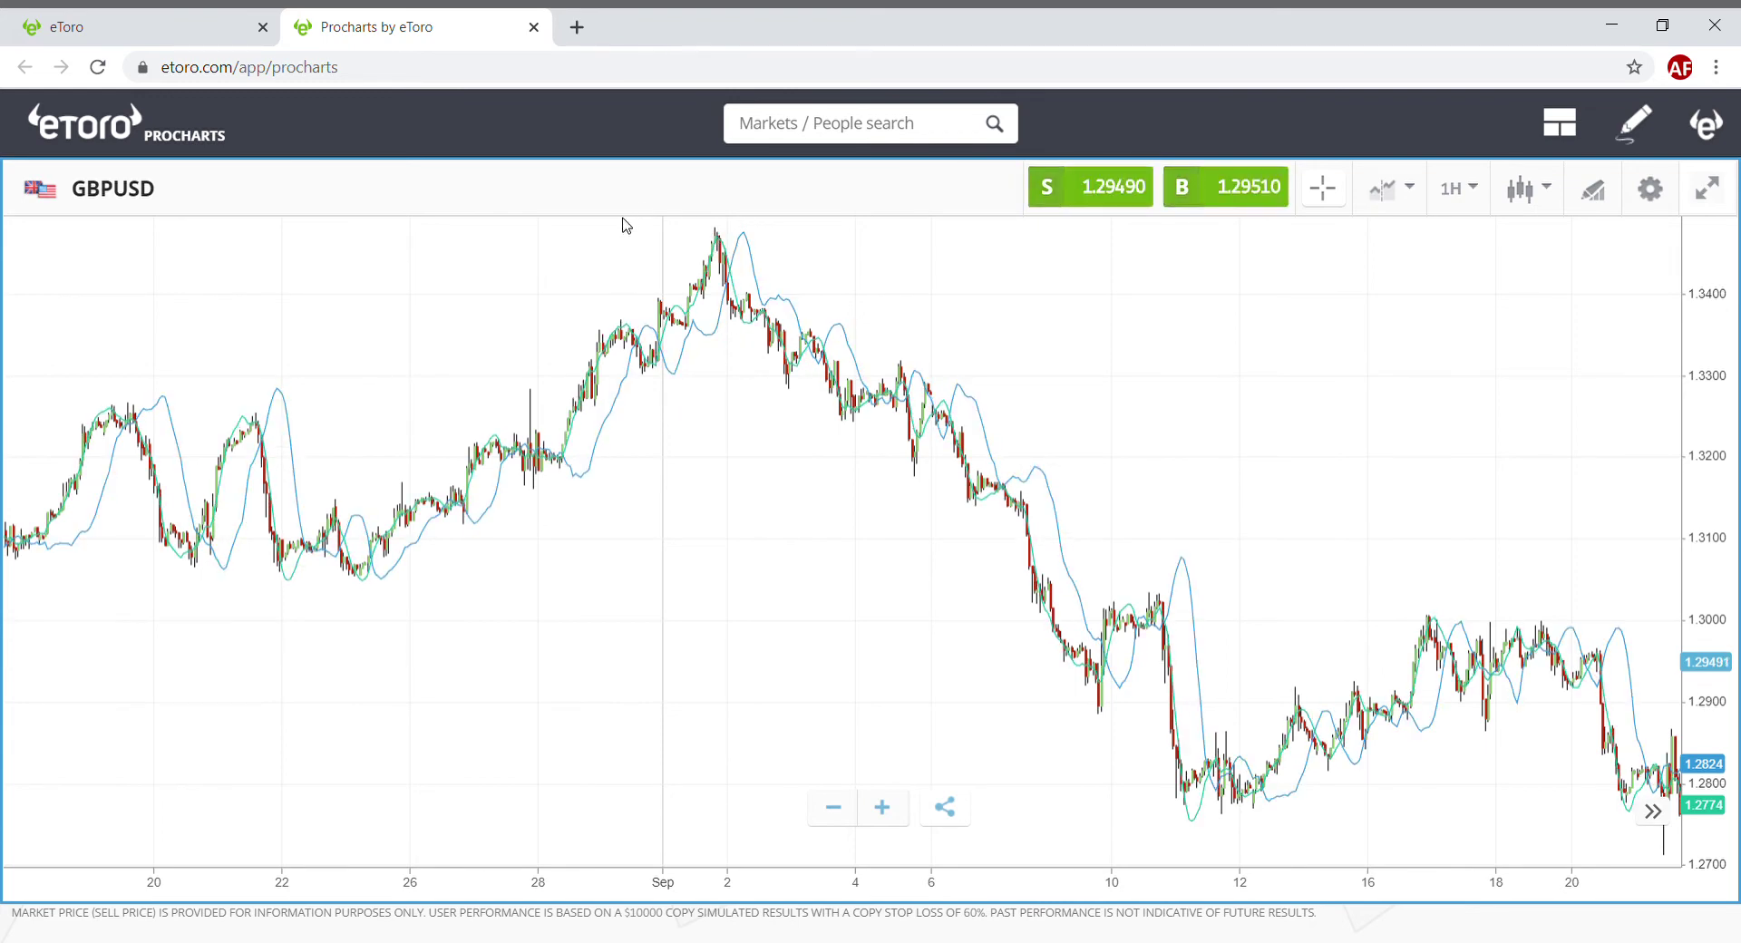
{"action": "scroll", "coordinate": [608, 223], "scroll_direction": "up", "scroll_amount": 3}
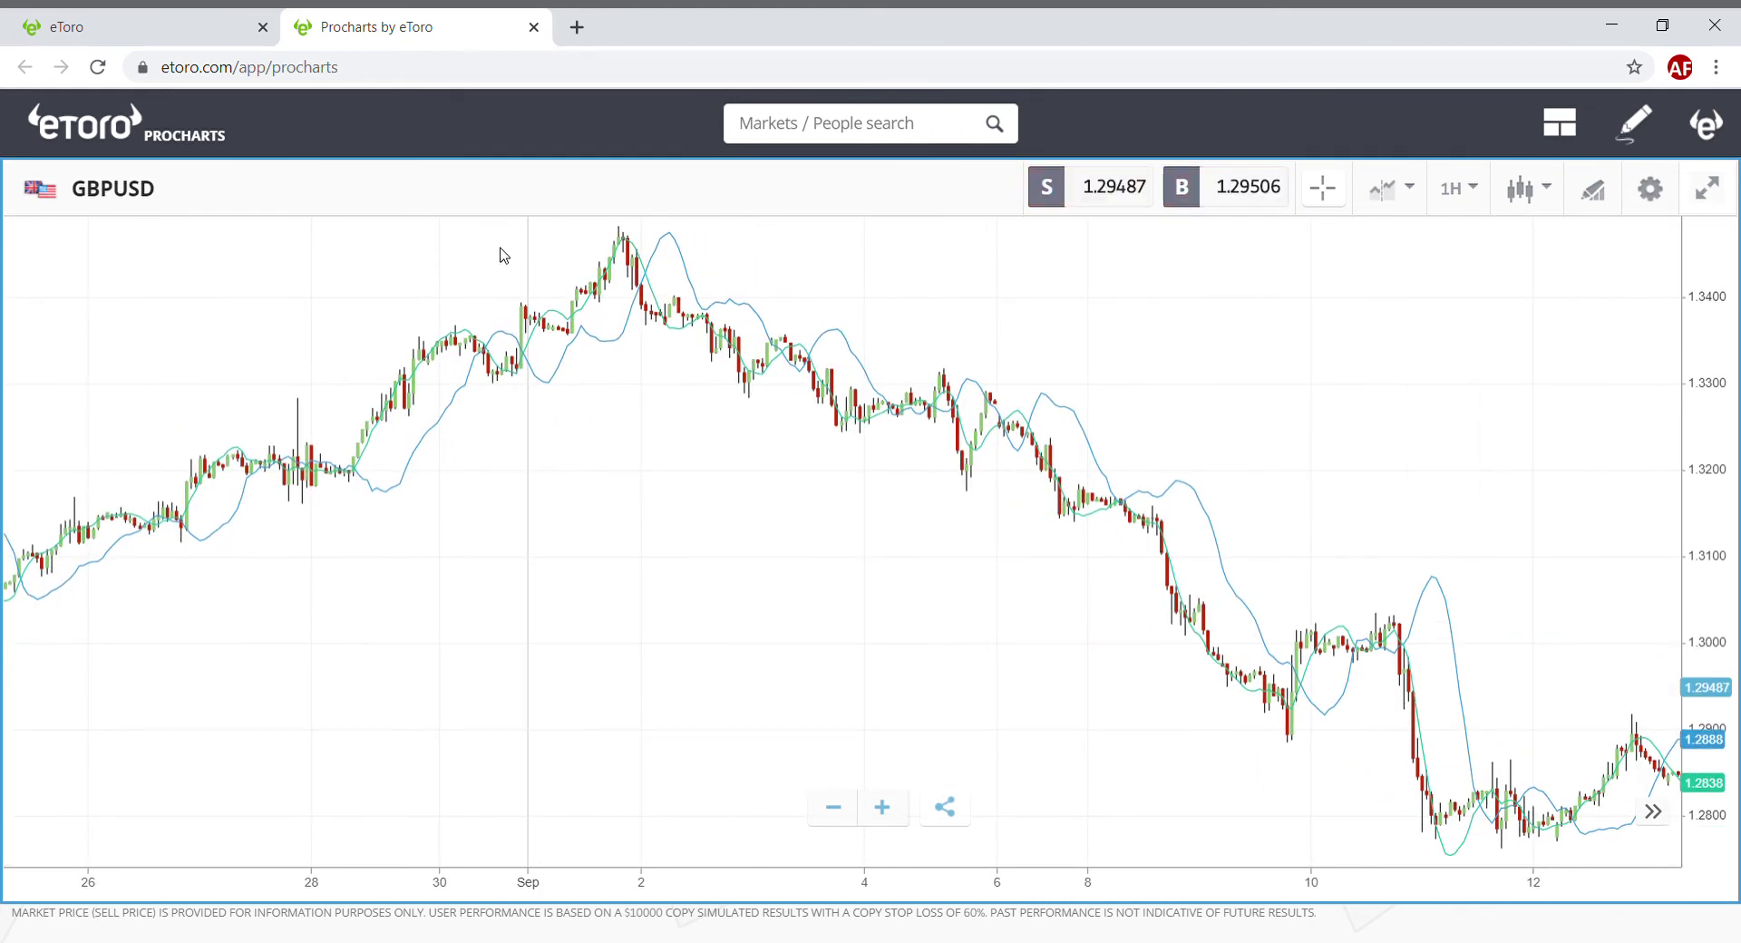
{"action": "scroll", "coordinate": [525, 263], "scroll_direction": "up", "scroll_amount": 3}
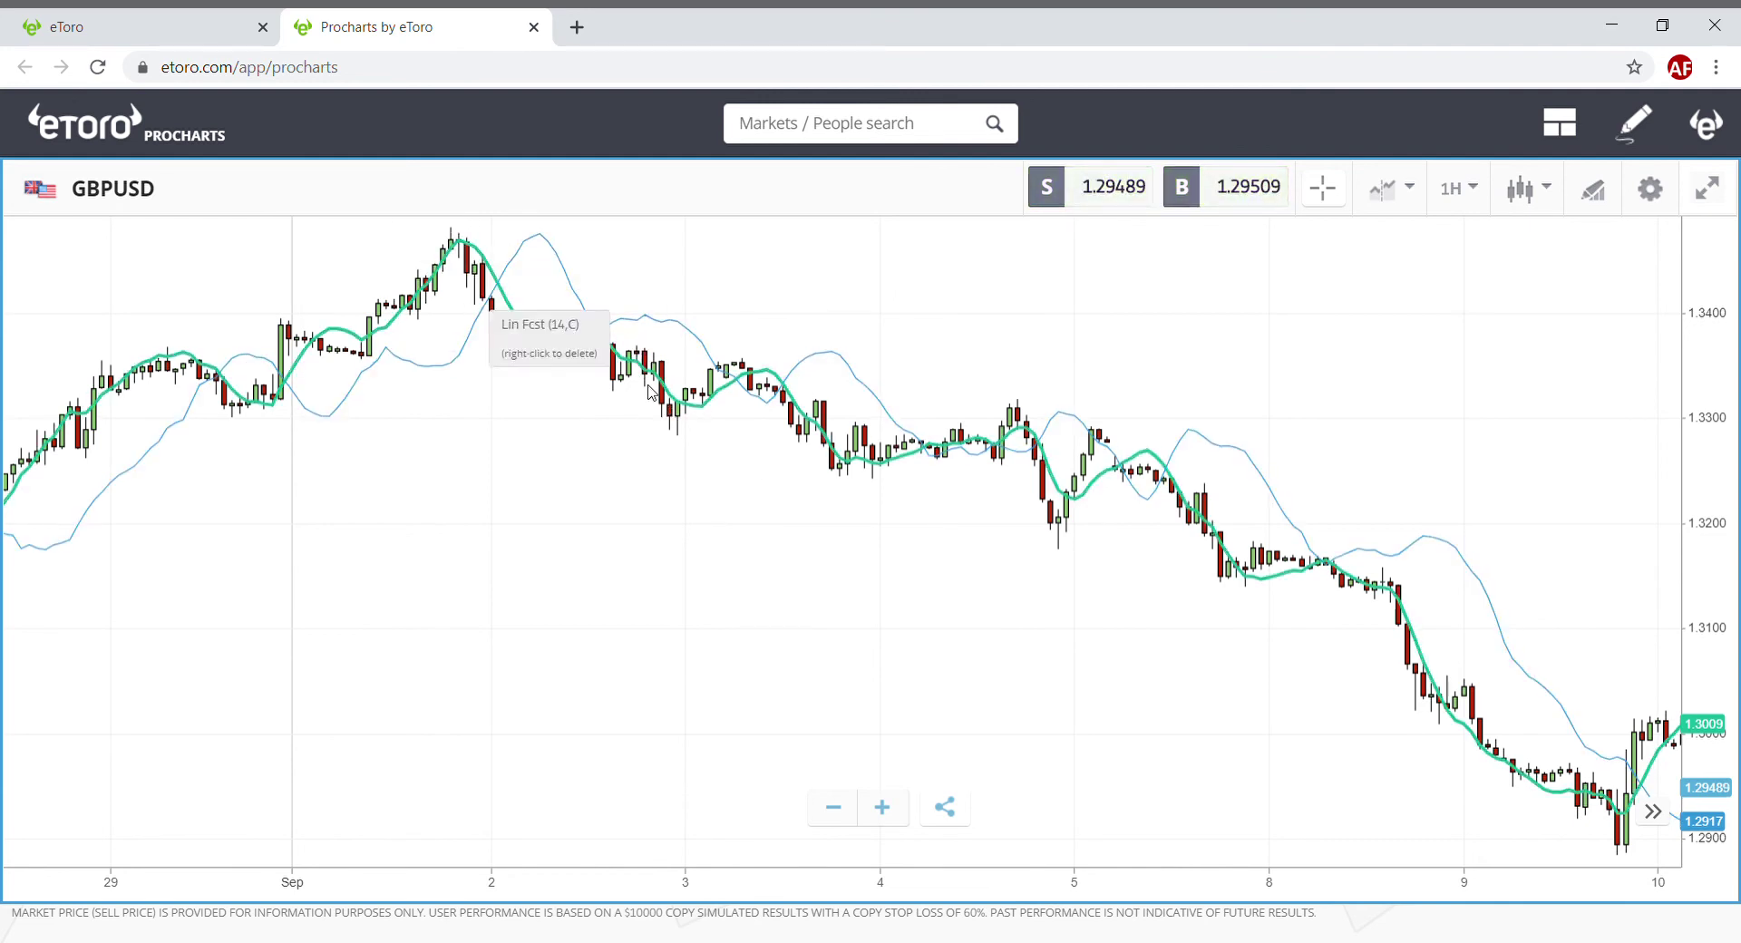
{"action": "left_click_drag", "start_coordinate": [486, 498], "coordinate": [275, 505]}
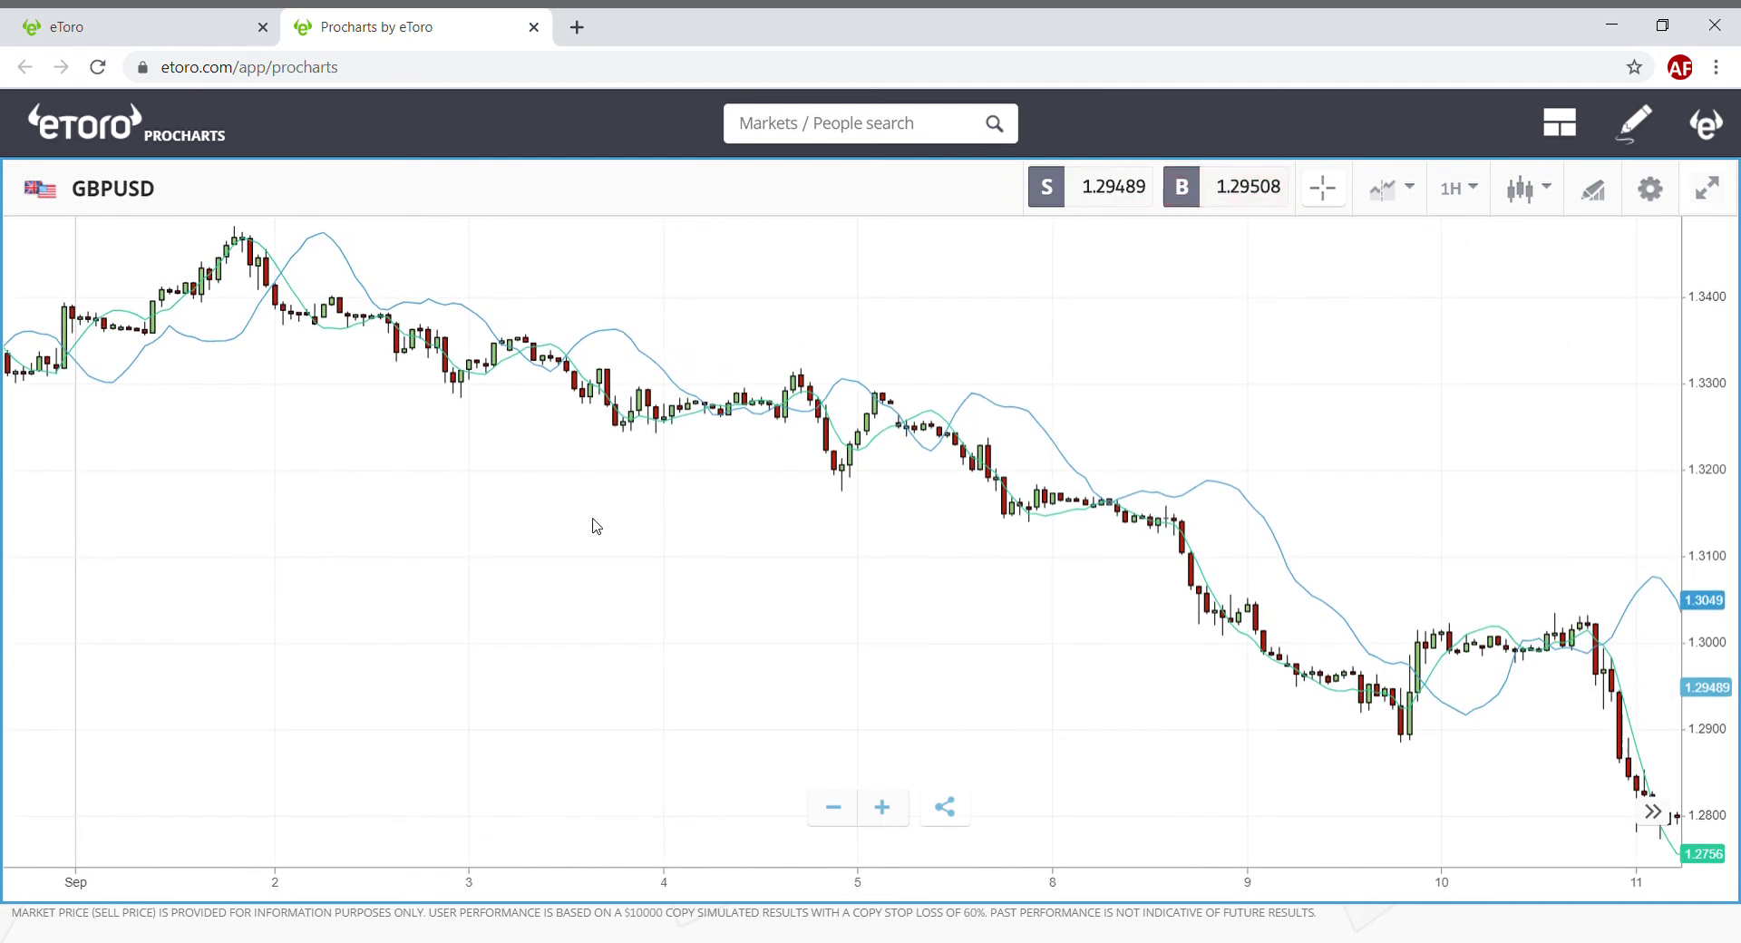
{"action": "left_click_drag", "start_coordinate": [911, 570], "coordinate": [970, 585]}
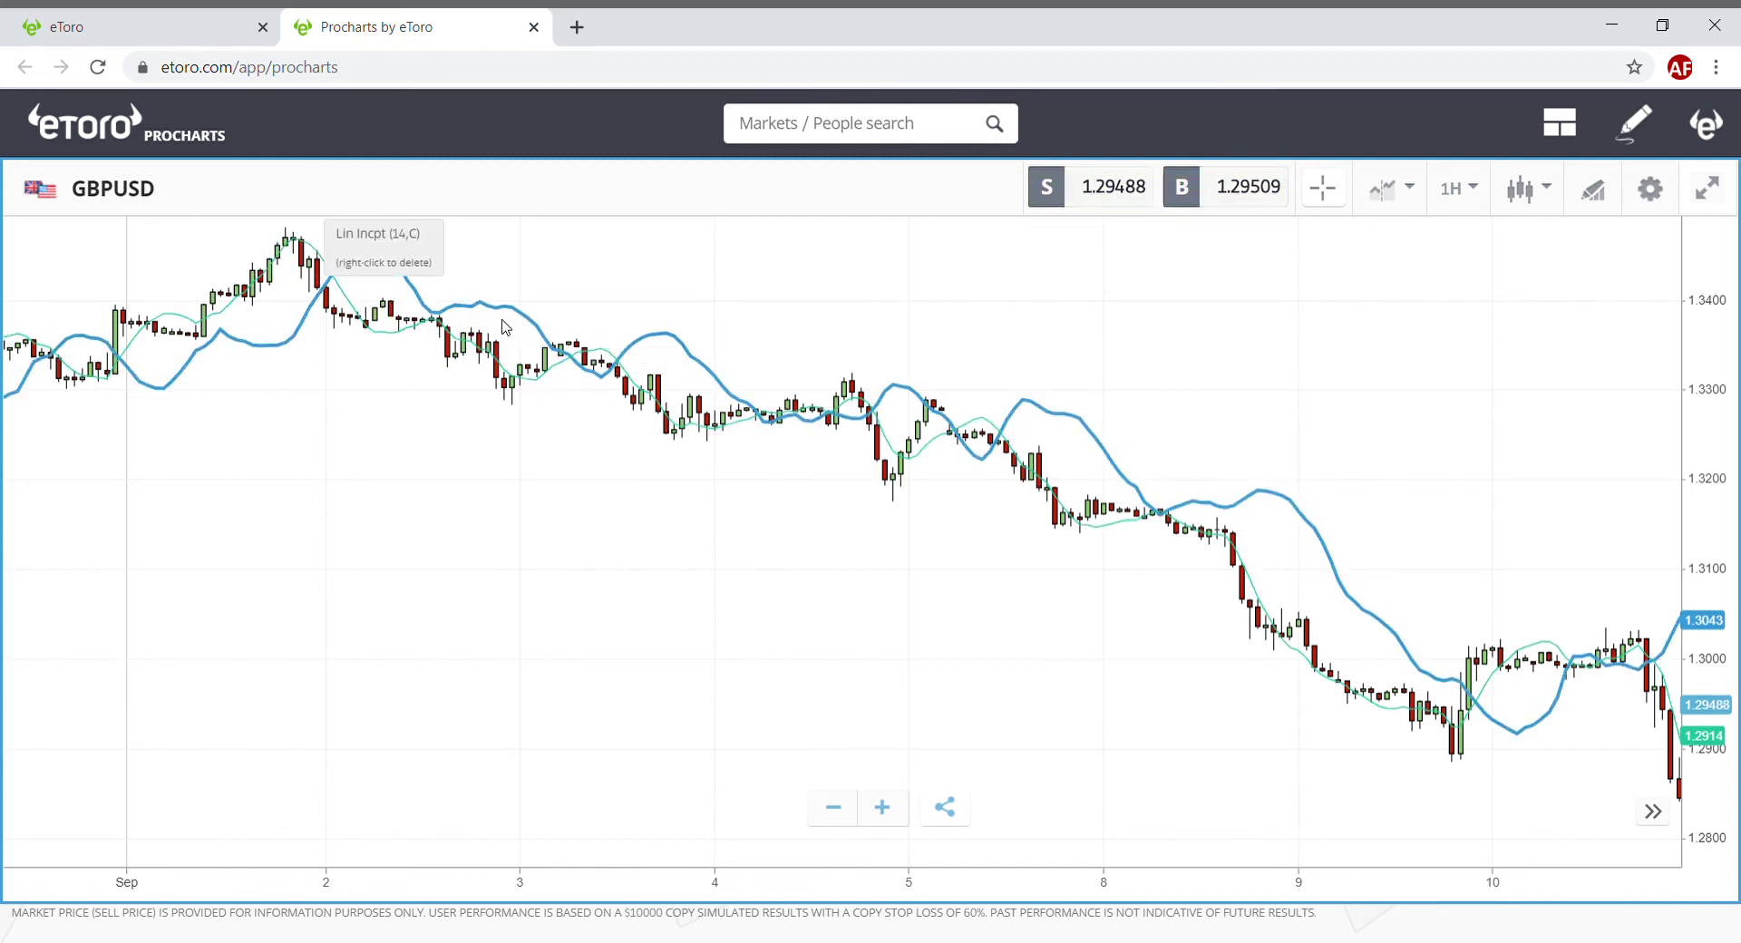
{"action": "scroll", "coordinate": [335, 526], "scroll_direction": "down", "scroll_amount": 3}
{"action": "scroll", "coordinate": [649, 571], "scroll_direction": "left", "scroll_amount": 5}
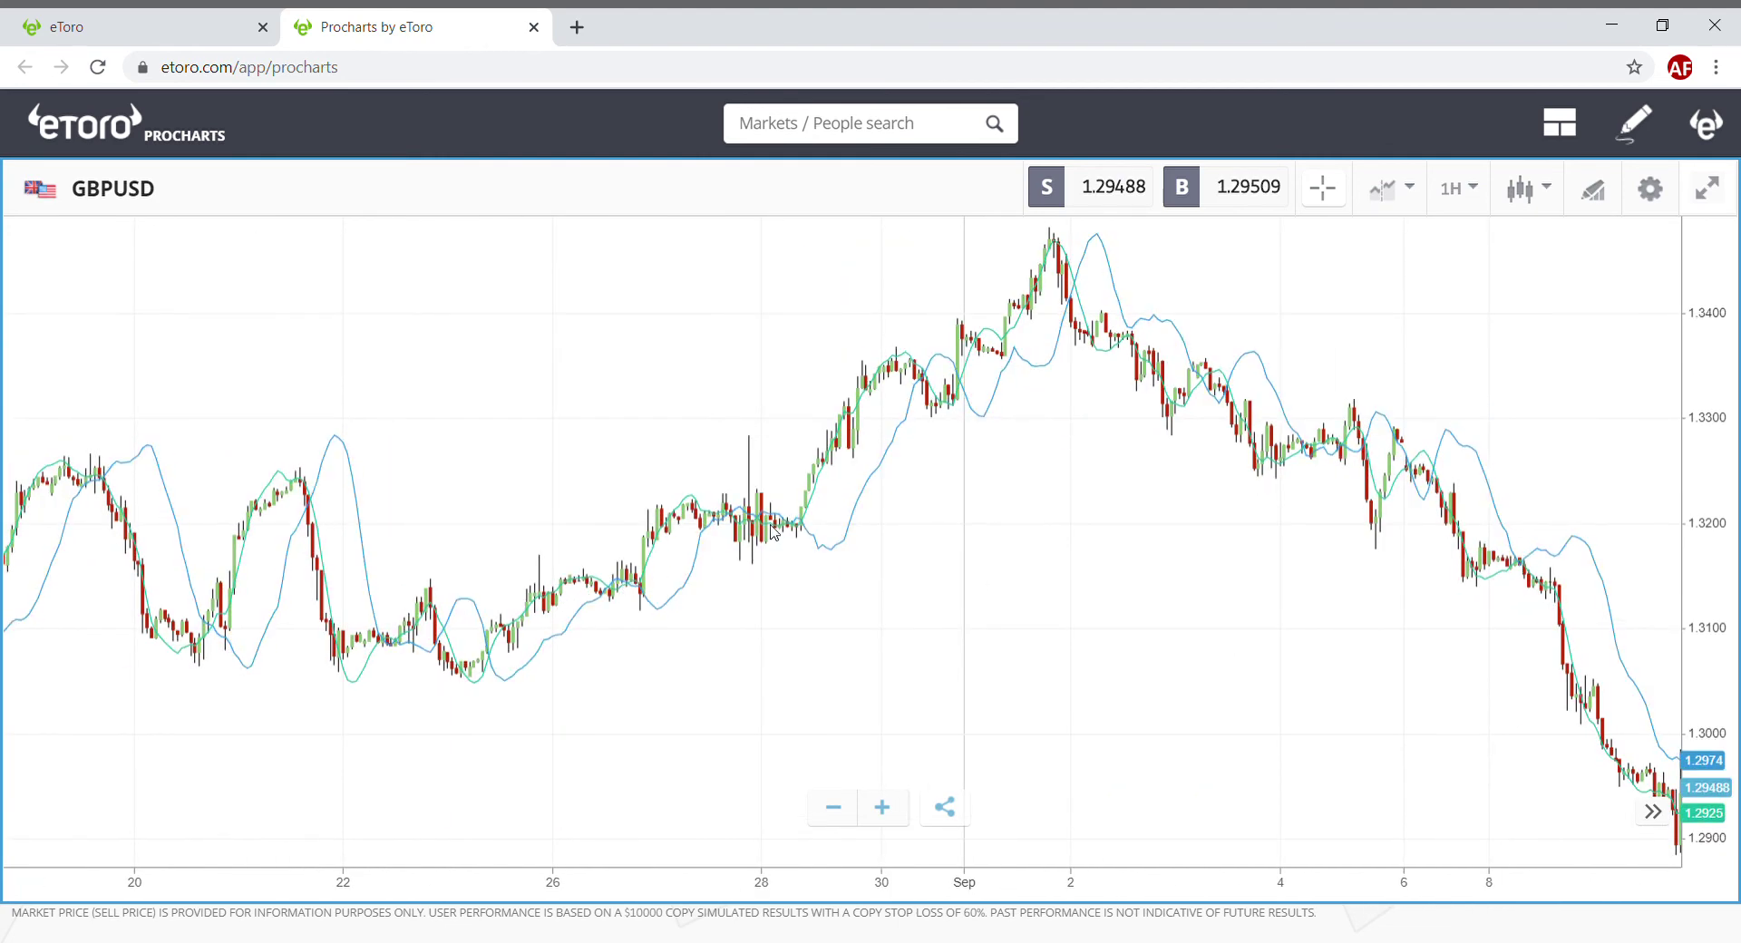
{"action": "scroll", "coordinate": [1096, 434], "scroll_direction": "right", "scroll_amount": 5}
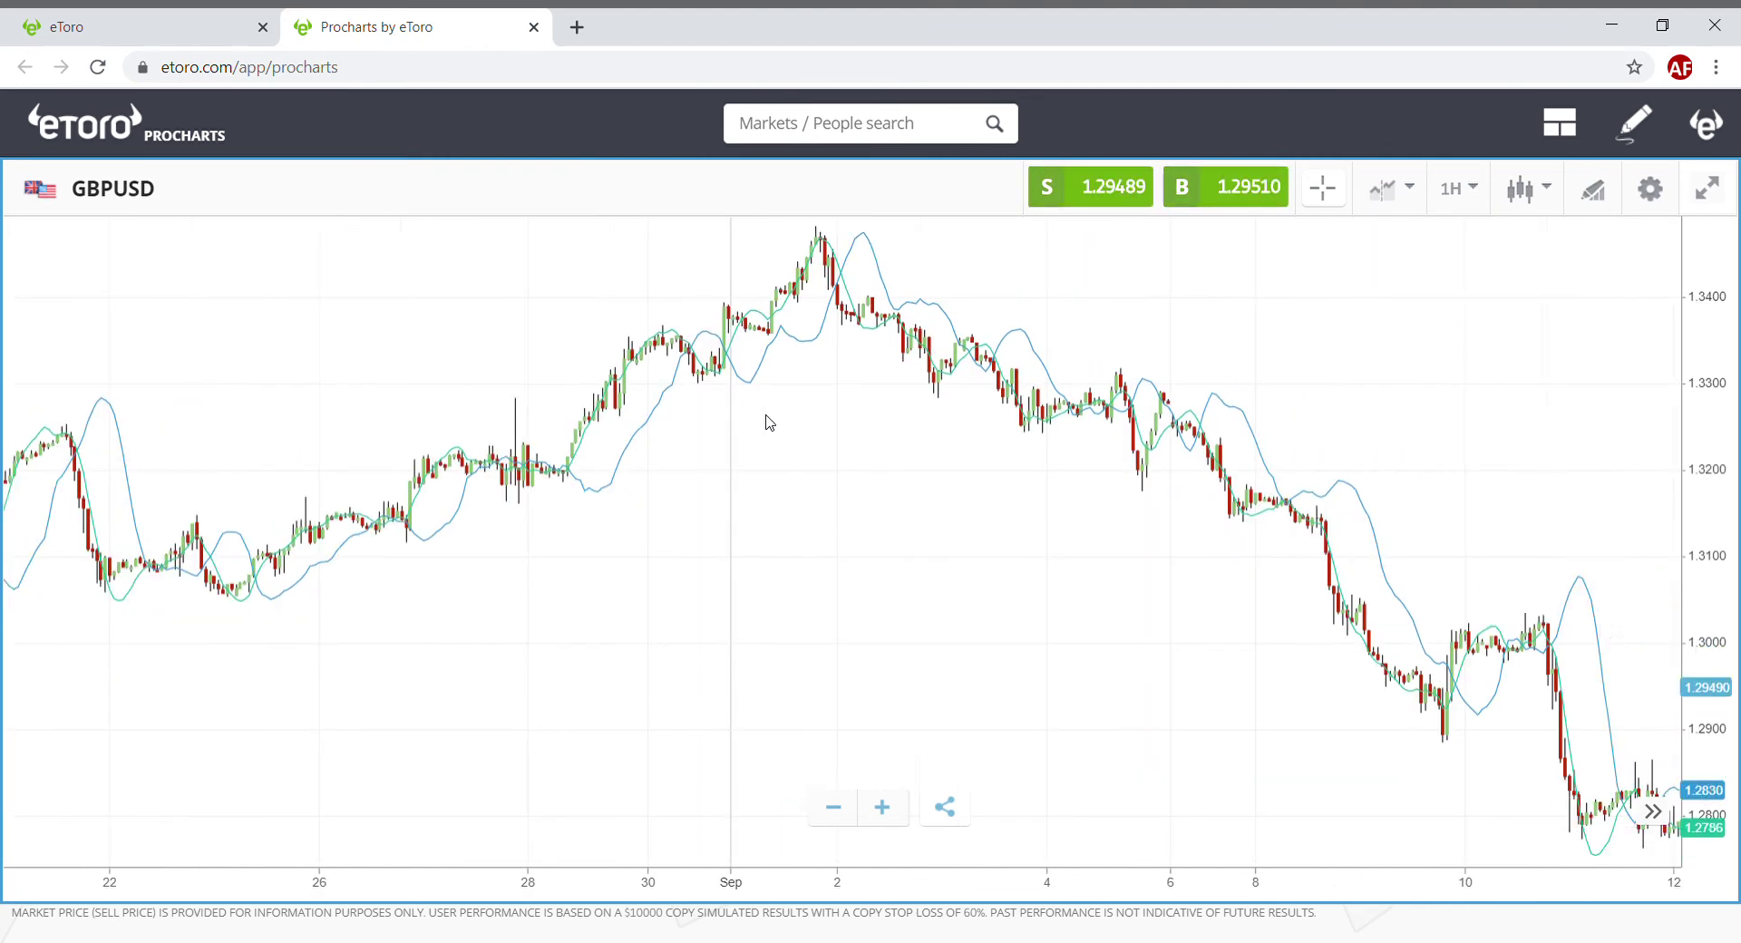
{"action": "left_click_drag", "start_coordinate": [933, 524], "coordinate": [804, 502]}
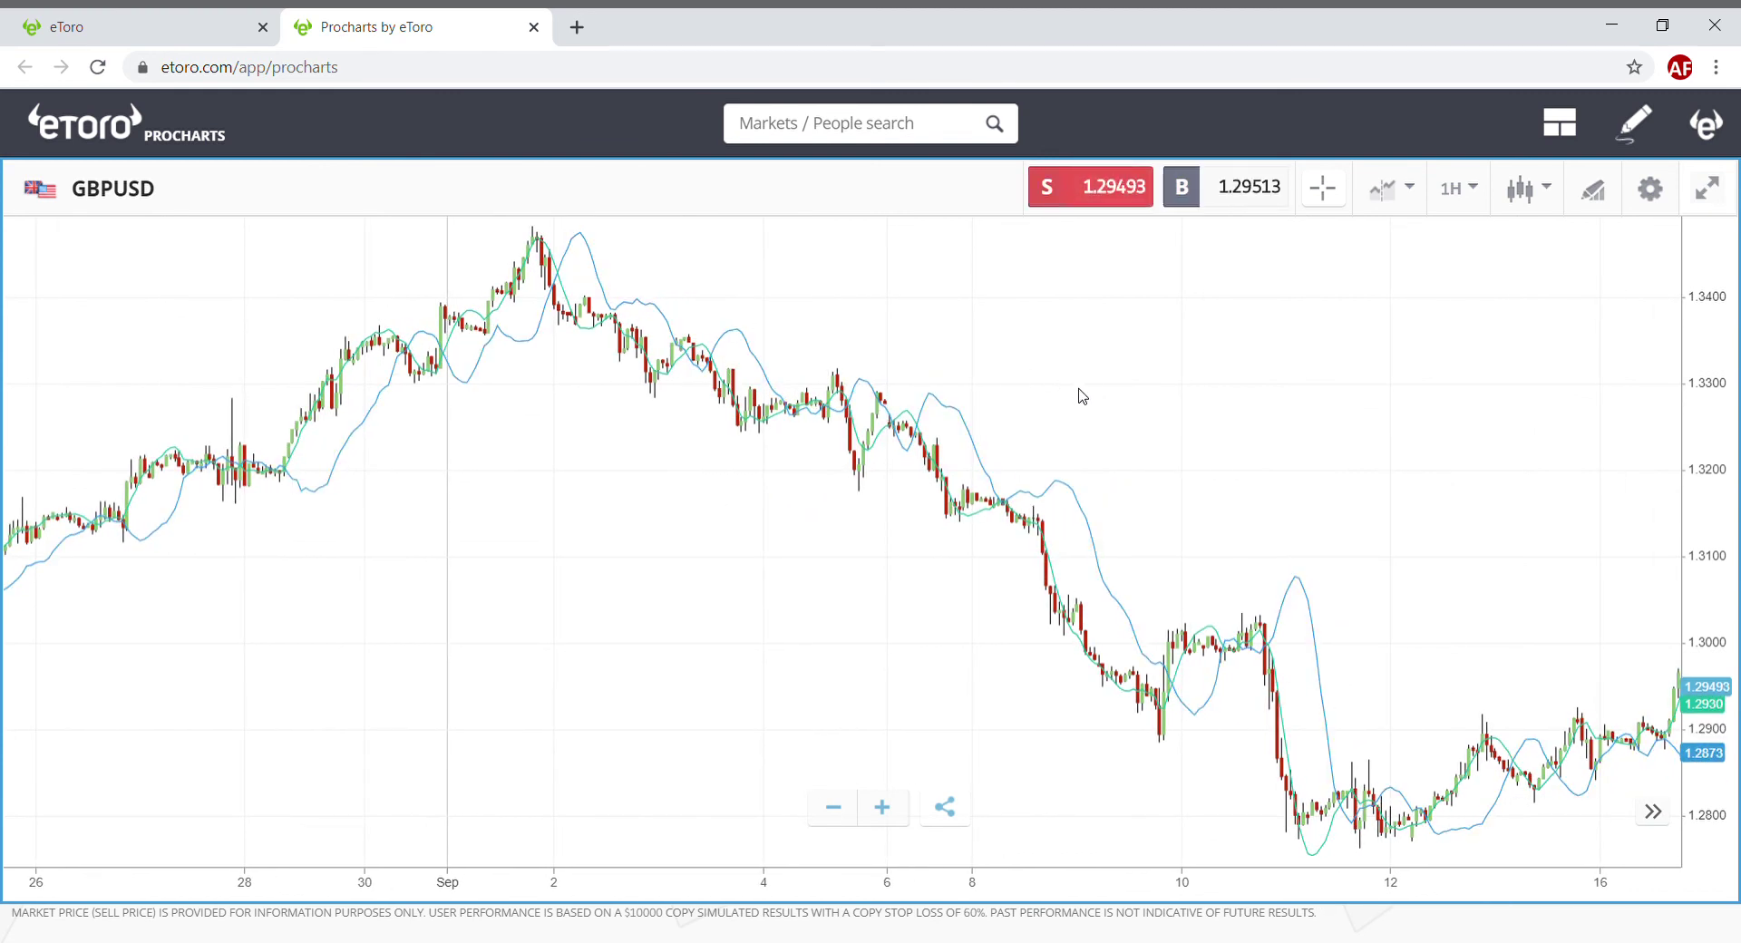
{"action": "scroll", "coordinate": [1074, 391], "scroll_direction": "up", "scroll_amount": 4}
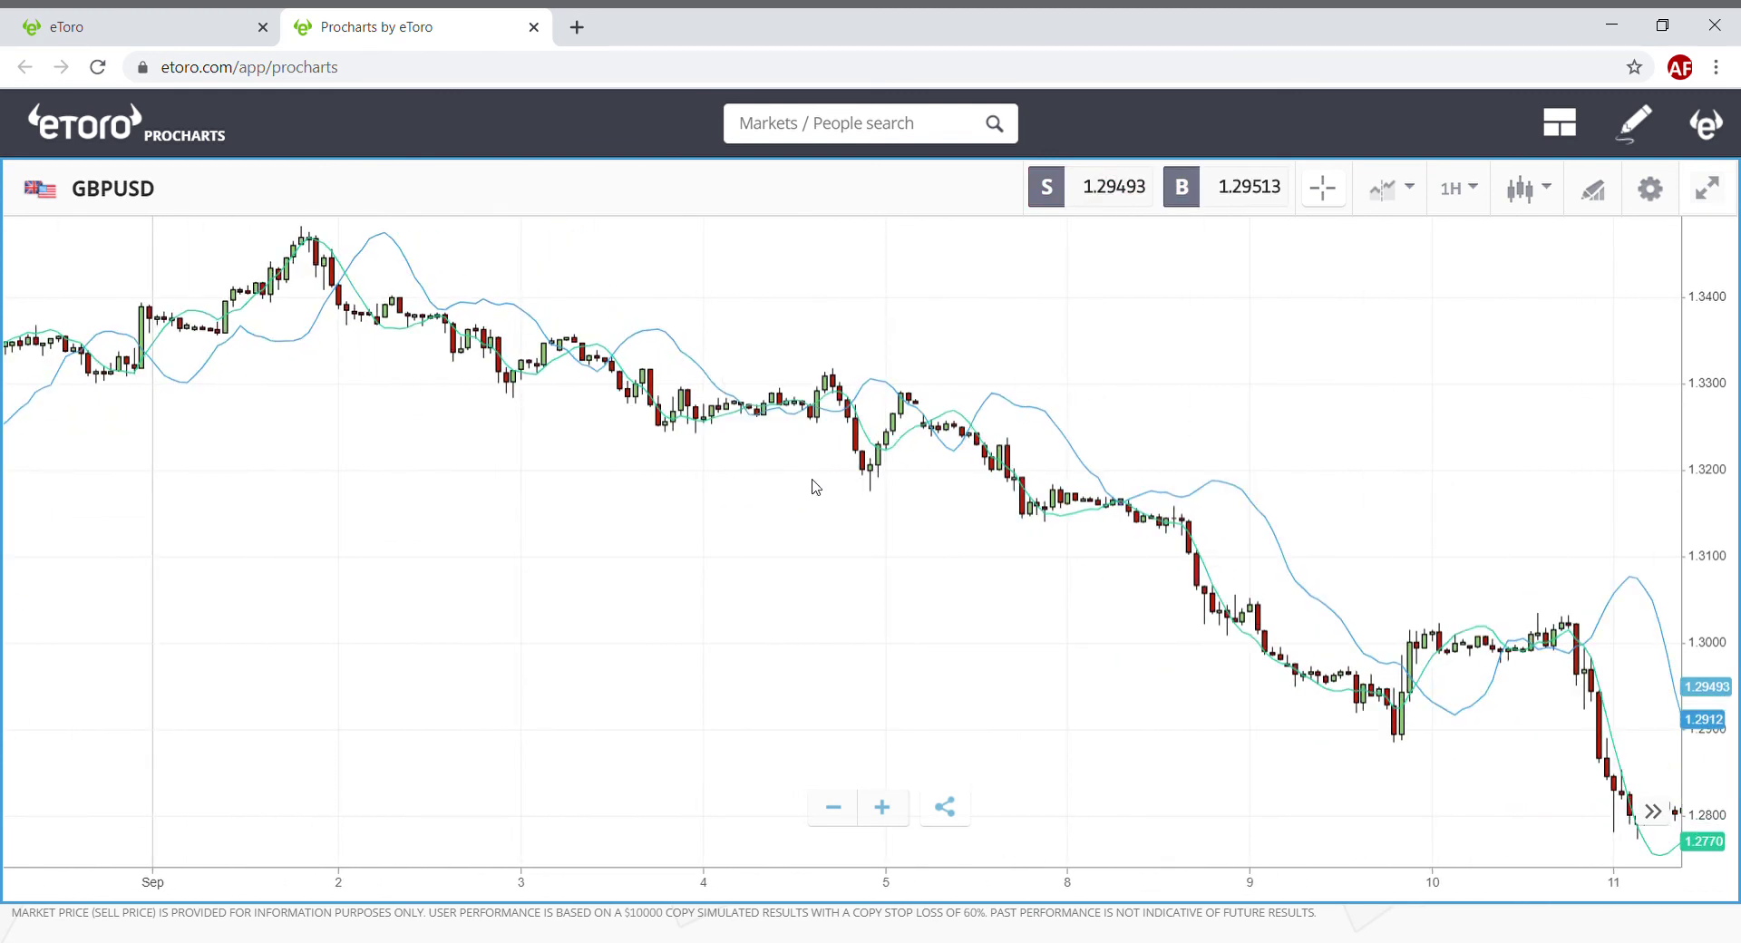
{"action": "scroll", "coordinate": [725, 508], "scroll_direction": "down", "scroll_amount": 4}
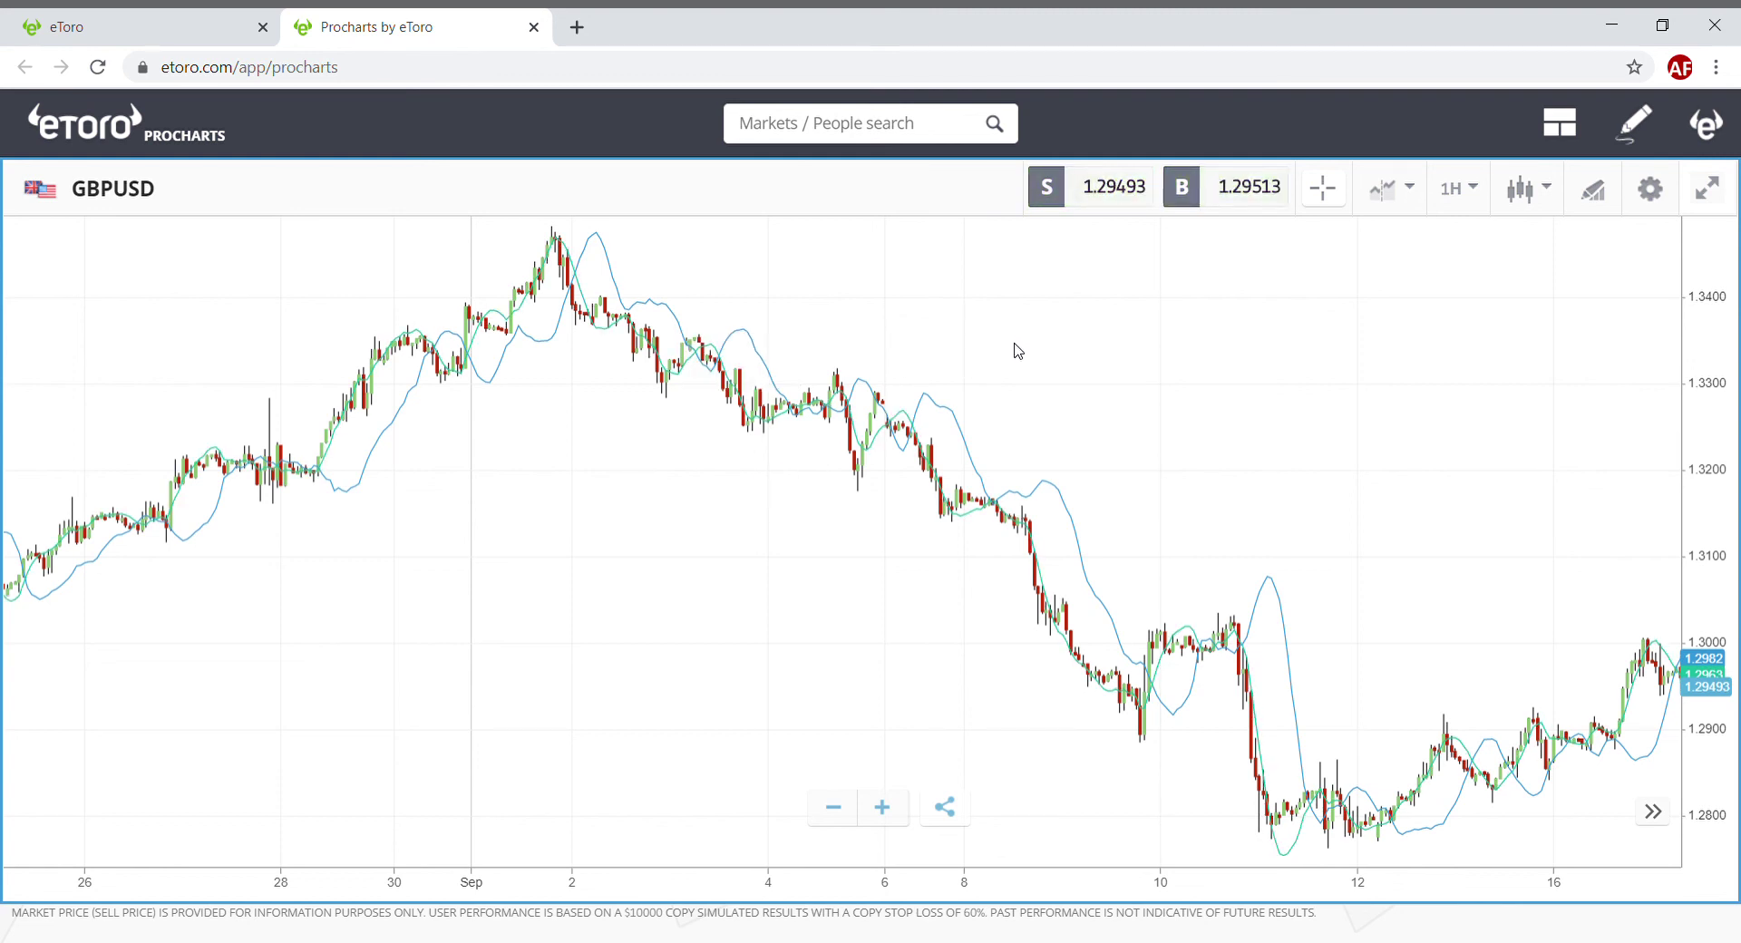
{"action": "scroll", "coordinate": [1015, 353], "scroll_direction": "up", "scroll_amount": 3}
{"action": "scroll", "coordinate": [1013, 343], "scroll_direction": "down", "scroll_amount": 3}
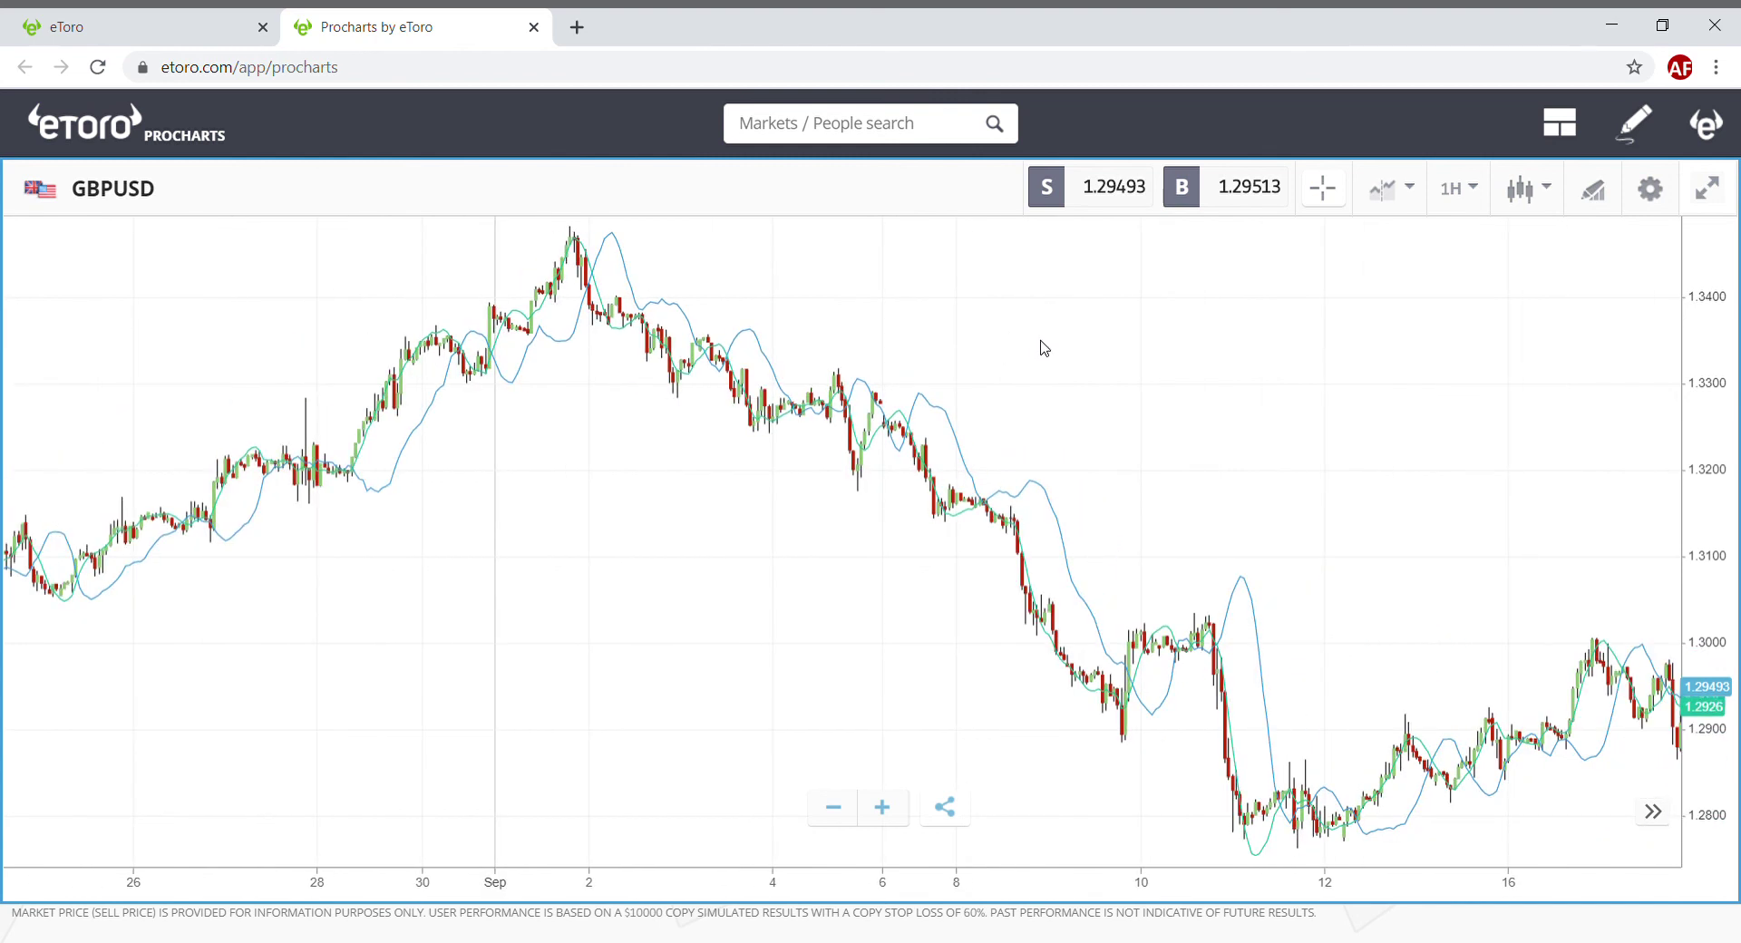
Examine the forecast and intercept line crossings from mid-September through early October.
{"action": "left_click_drag", "start_coordinate": [1028, 346], "coordinate": [556, 326]}
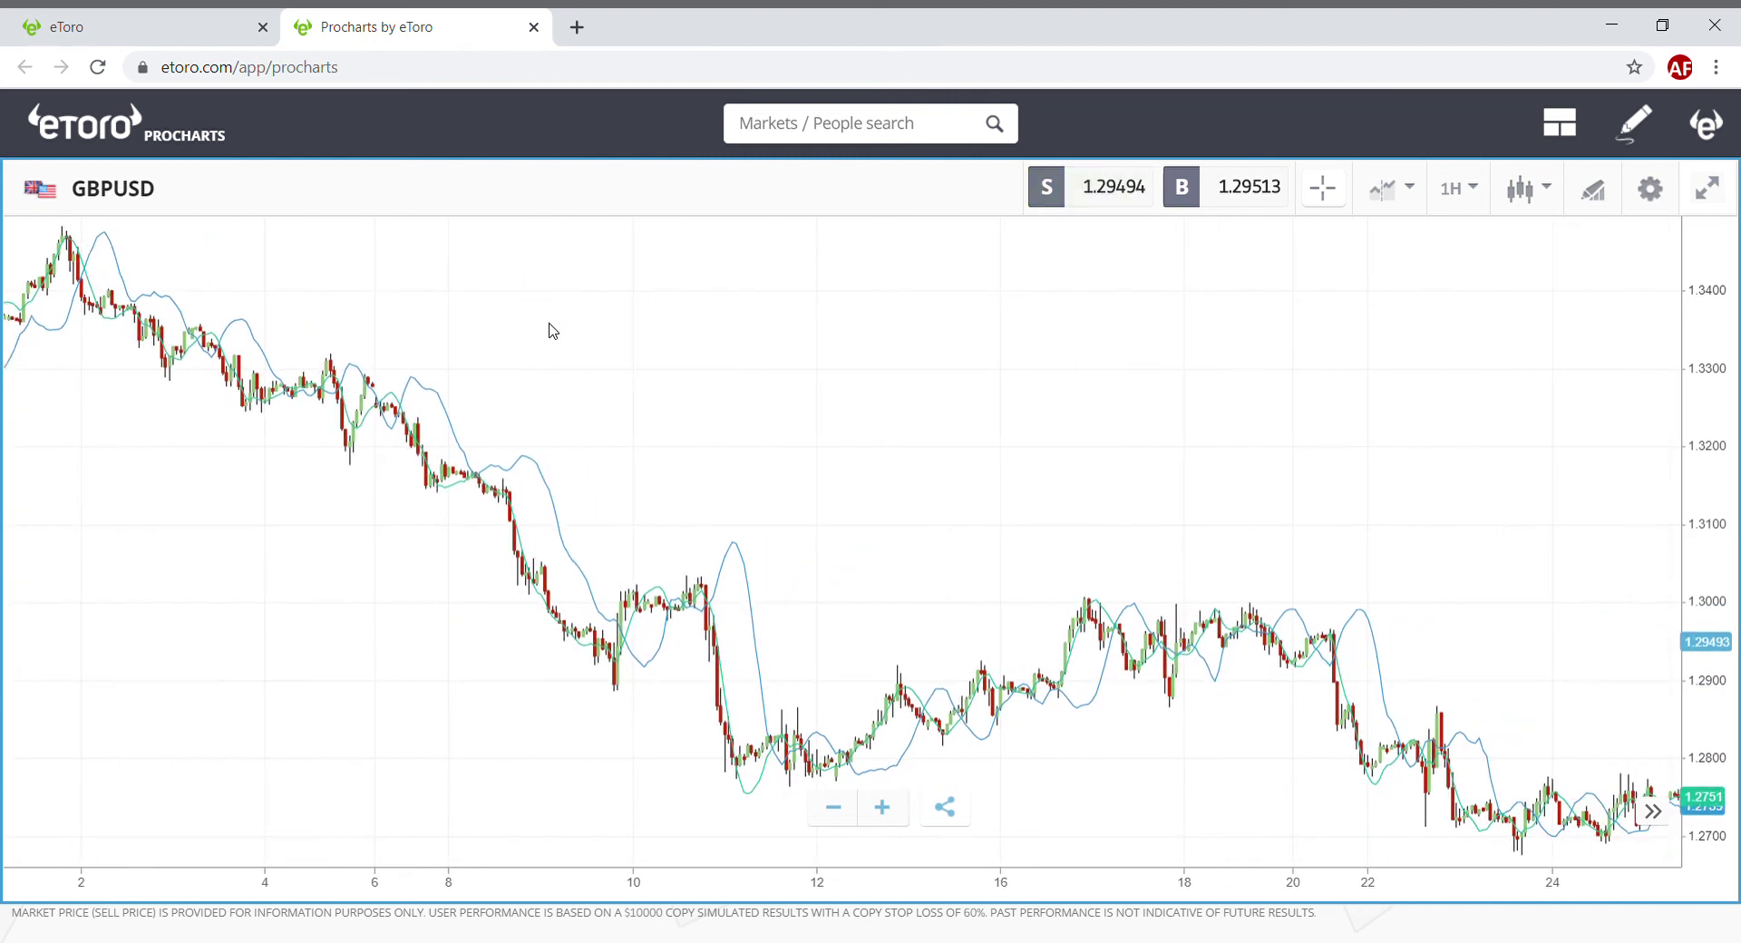
{"action": "left_click_drag", "start_coordinate": [1169, 393], "coordinate": [582, 362]}
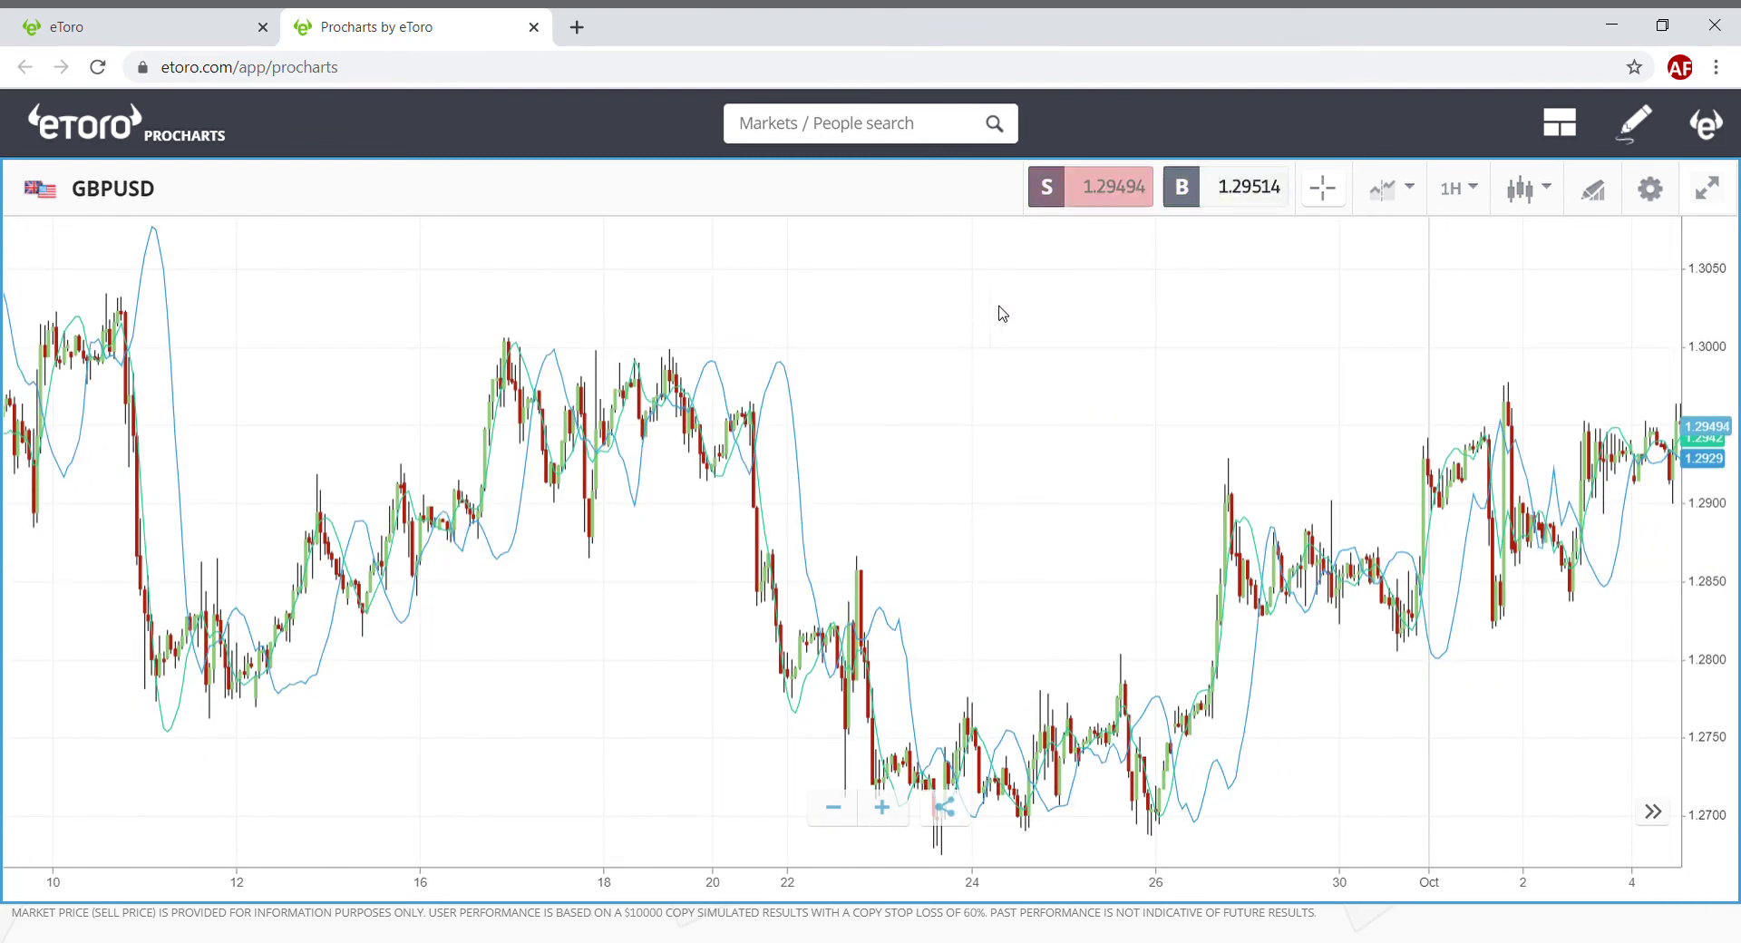
{"action": "left_click_drag", "start_coordinate": [1140, 375], "coordinate": [954, 370]}
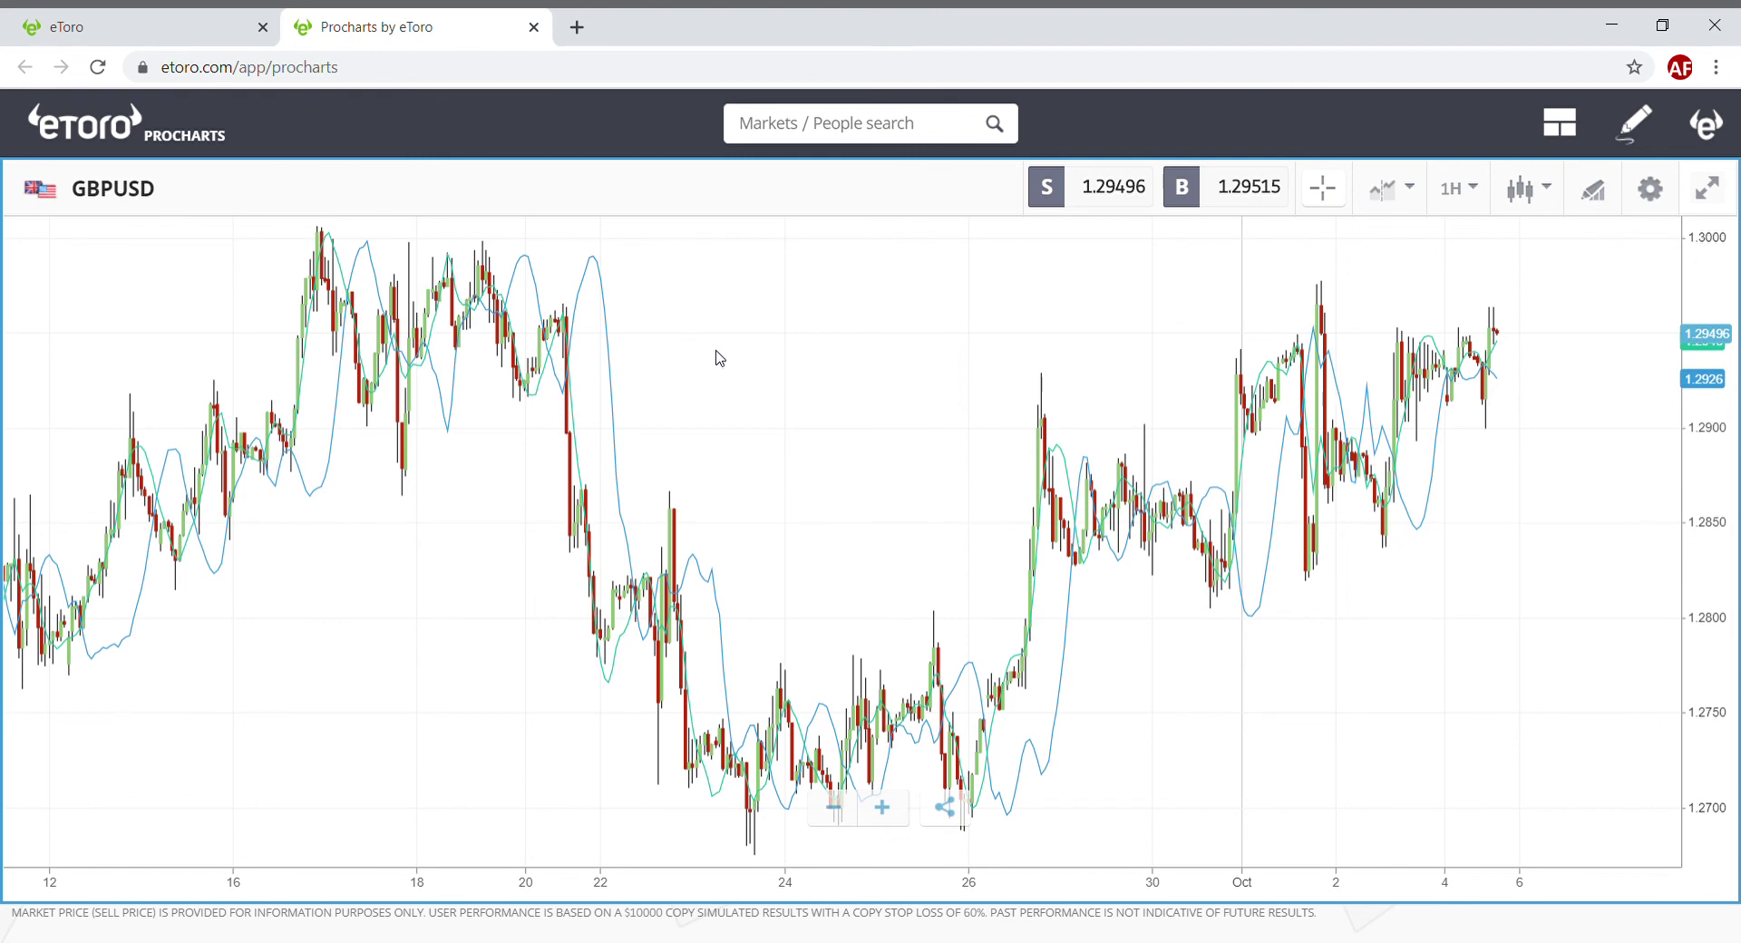
{"action": "left_click_drag", "start_coordinate": [764, 351], "coordinate": [1000, 379]}
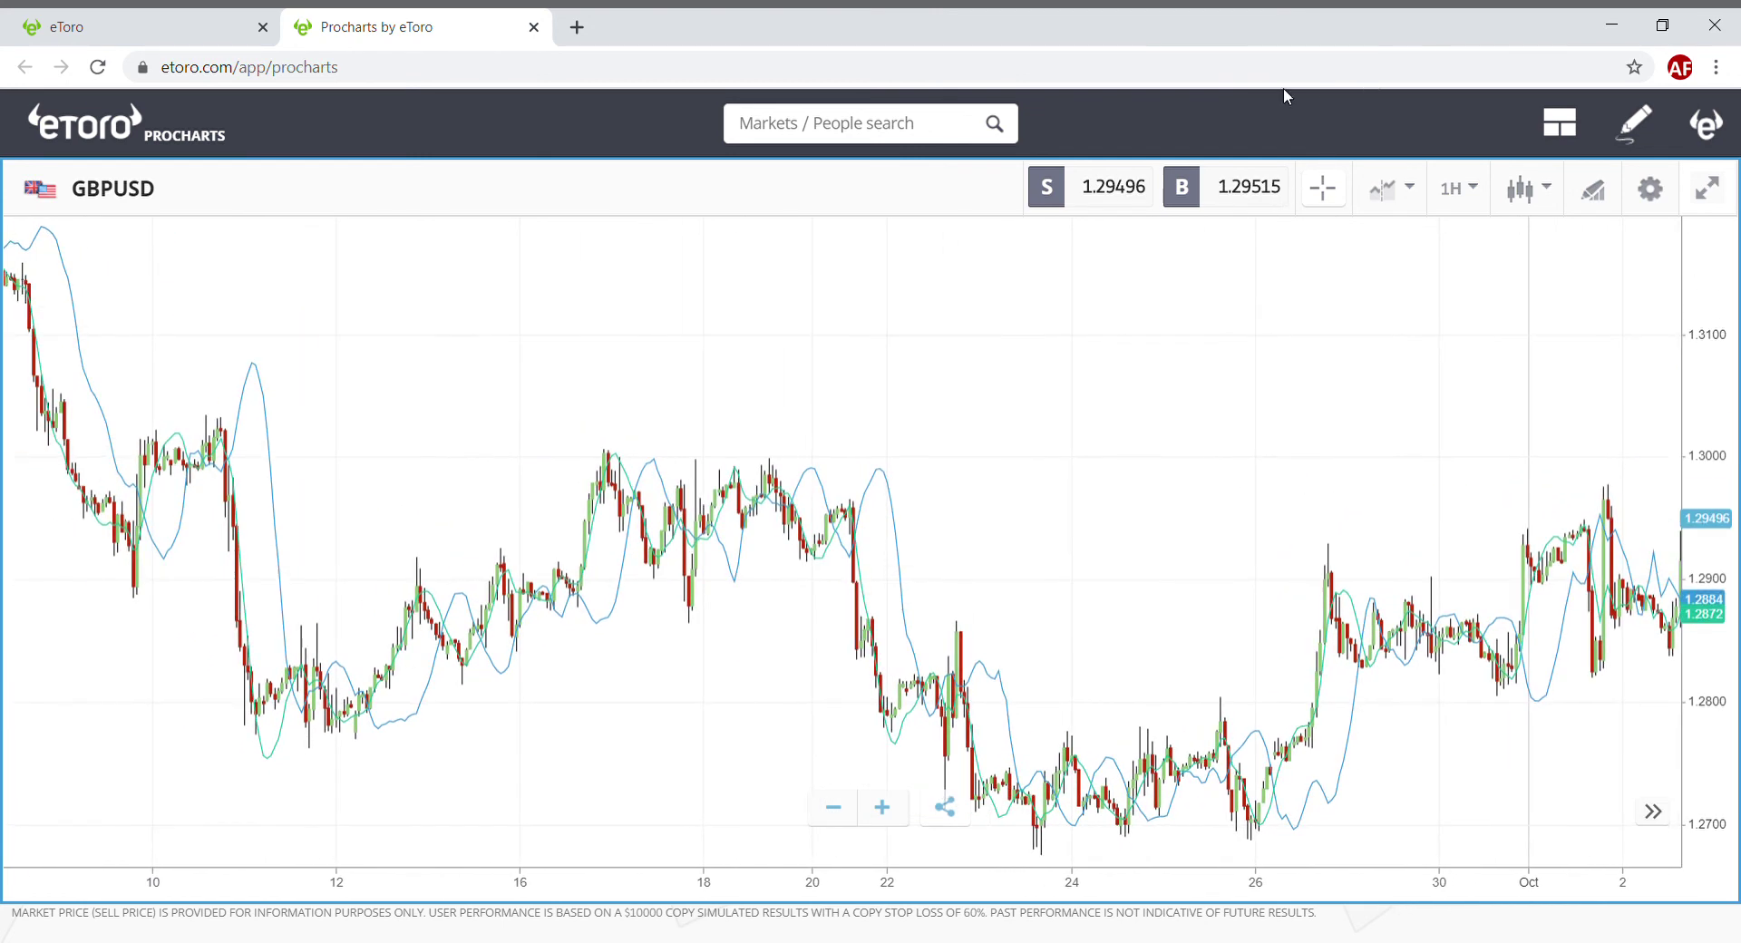